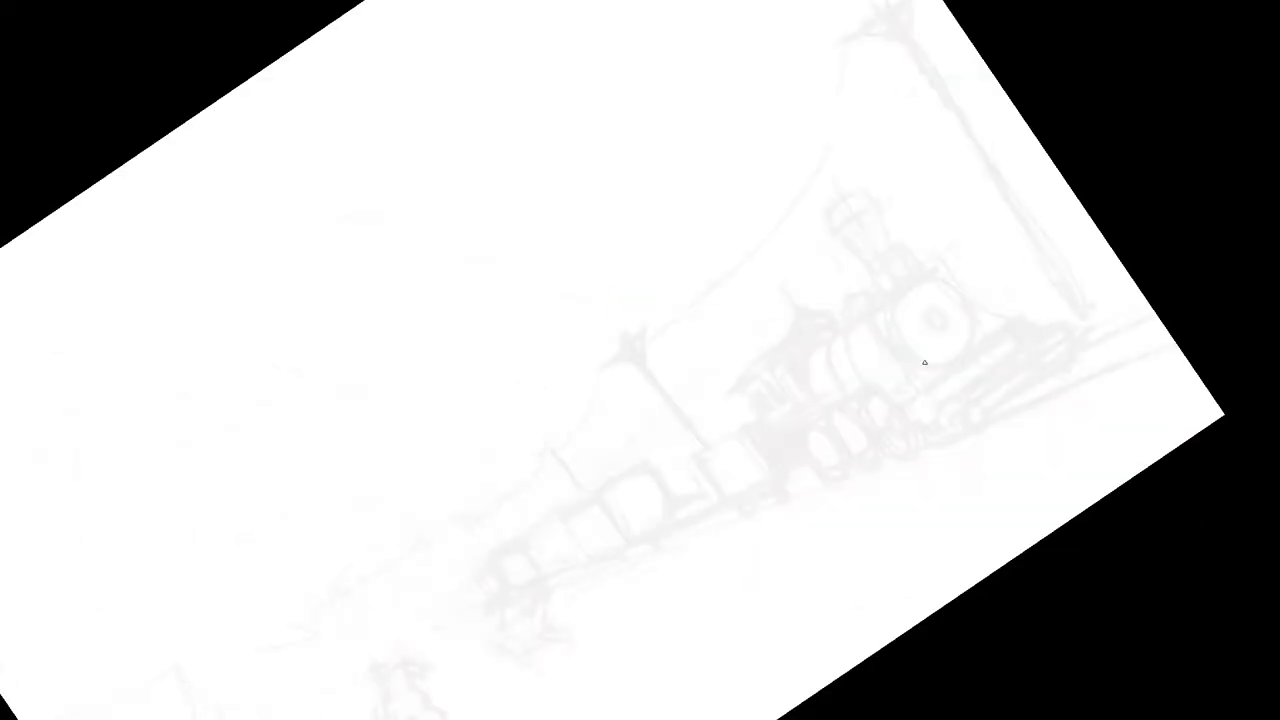
Step: Ink the first dark outline stroke of the locomotive's cab and boiler over the faint sketch
{"action": "left_click_drag", "start_coordinate": [782, 434], "coordinate": [866, 383]}
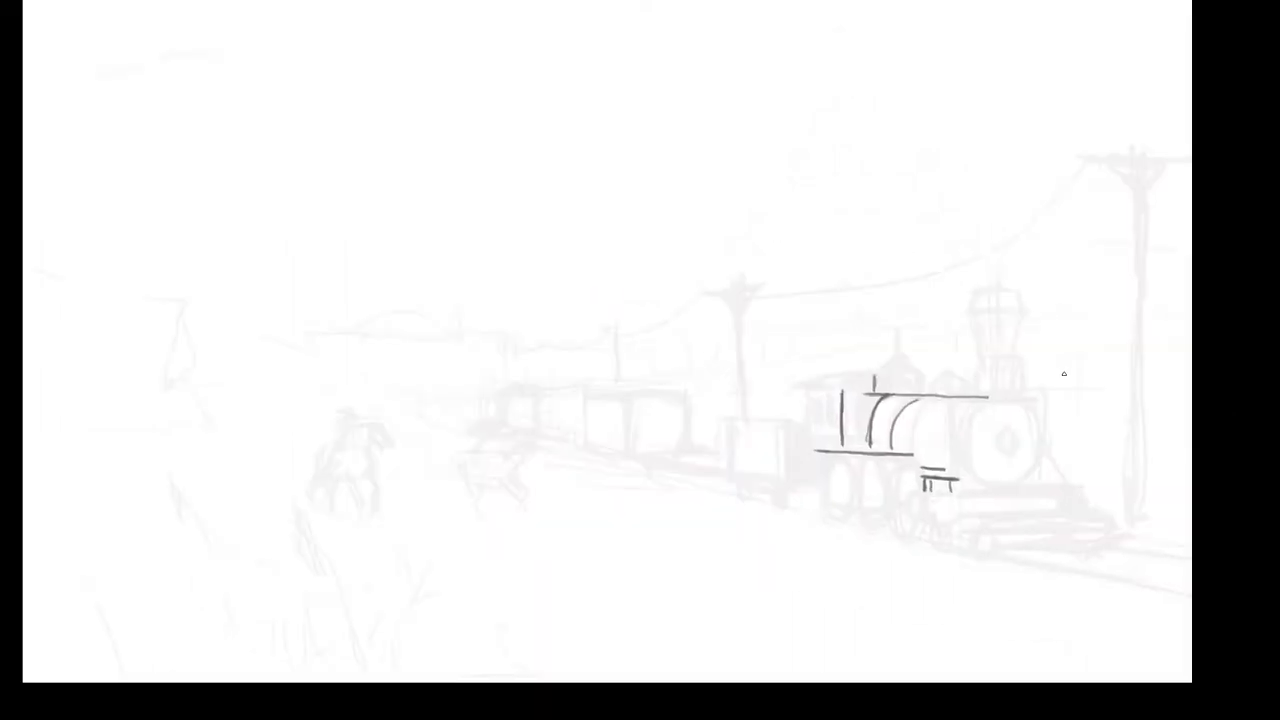
Step: Ink the boiler bands, dome cap and round smokebox front, hatching it with vertical lines
{"action": "left_click_drag", "start_coordinate": [935, 400], "coordinate": [913, 452]}
{"action": "left_click_drag", "start_coordinate": [958, 400], "coordinate": [942, 462]}
{"action": "left_click_drag", "start_coordinate": [1005, 398], "coordinate": [995, 486]}
{"action": "left_click_drag", "start_coordinate": [897, 369], "coordinate": [890, 352]}
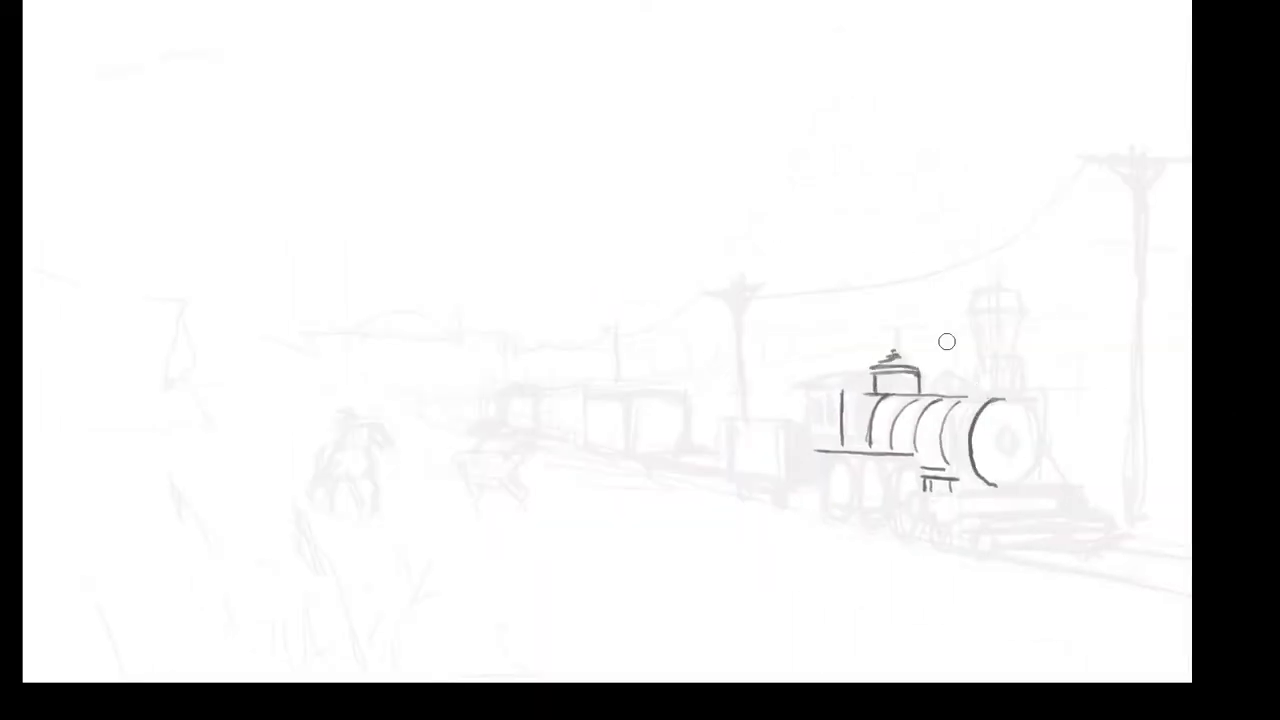
{"action": "left_click_drag", "start_coordinate": [1000, 398], "coordinate": [1027, 482]}
{"action": "mouse_move", "coordinate": [870, 395]}
{"action": "left_mouse_down"}
{"action": "mouse_move", "coordinate": [868, 446]}
{"action": "mouse_move", "coordinate": [846, 446]}
{"action": "mouse_move", "coordinate": [930, 460]}
{"action": "left_mouse_up"}
{"action": "left_click_drag", "start_coordinate": [985, 400], "coordinate": [980, 478]}
{"action": "mouse_move", "coordinate": [1010, 396]}
{"action": "left_mouse_down"}
{"action": "mouse_move", "coordinate": [1022, 477]}
{"action": "mouse_move", "coordinate": [1032, 468]}
{"action": "left_mouse_up"}
{"action": "left_click_drag", "start_coordinate": [912, 378], "coordinate": [936, 394]}
Step: Add a second dome, cowcatcher lines, a headlamp and a dark cab with slanted roof
{"action": "left_click_drag", "start_coordinate": [1044, 436], "coordinate": [1086, 516]}
{"action": "left_click_drag", "start_coordinate": [962, 430], "coordinate": [998, 518]}
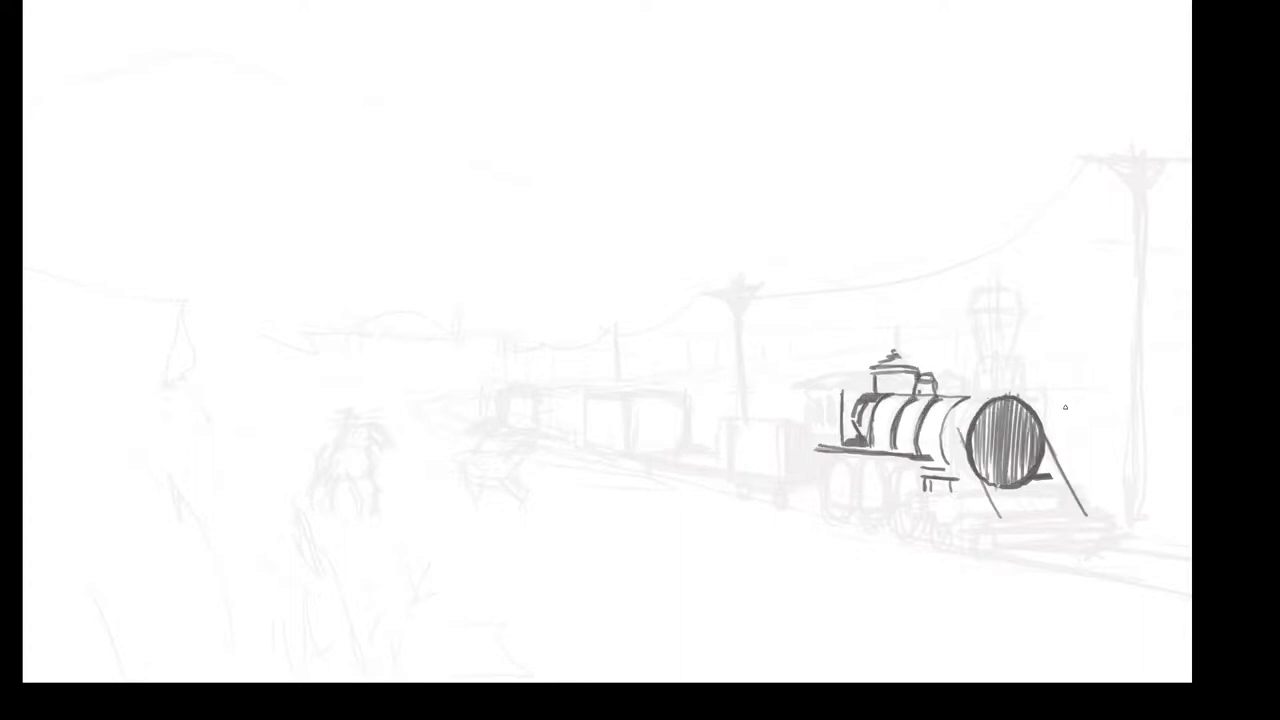
{"action": "left_click_drag", "start_coordinate": [985, 396], "coordinate": [1034, 390]}
{"action": "left_click_drag", "start_coordinate": [945, 398], "coordinate": [952, 466]}
{"action": "mouse_move", "coordinate": [822, 390]}
{"action": "left_mouse_down"}
{"action": "mouse_move", "coordinate": [870, 372]}
{"action": "mouse_move", "coordinate": [872, 440]}
{"action": "mouse_move", "coordinate": [850, 438]}
{"action": "left_mouse_up"}
{"action": "mouse_move", "coordinate": [862, 392]}
{"action": "left_mouse_down"}
{"action": "mouse_move", "coordinate": [866, 446]}
{"action": "mouse_move", "coordinate": [804, 392]}
{"action": "left_mouse_up"}
{"action": "mouse_move", "coordinate": [890, 382]}
{"action": "left_mouse_down"}
{"action": "mouse_move", "coordinate": [918, 374]}
{"action": "mouse_move", "coordinate": [930, 440]}
{"action": "left_mouse_up"}
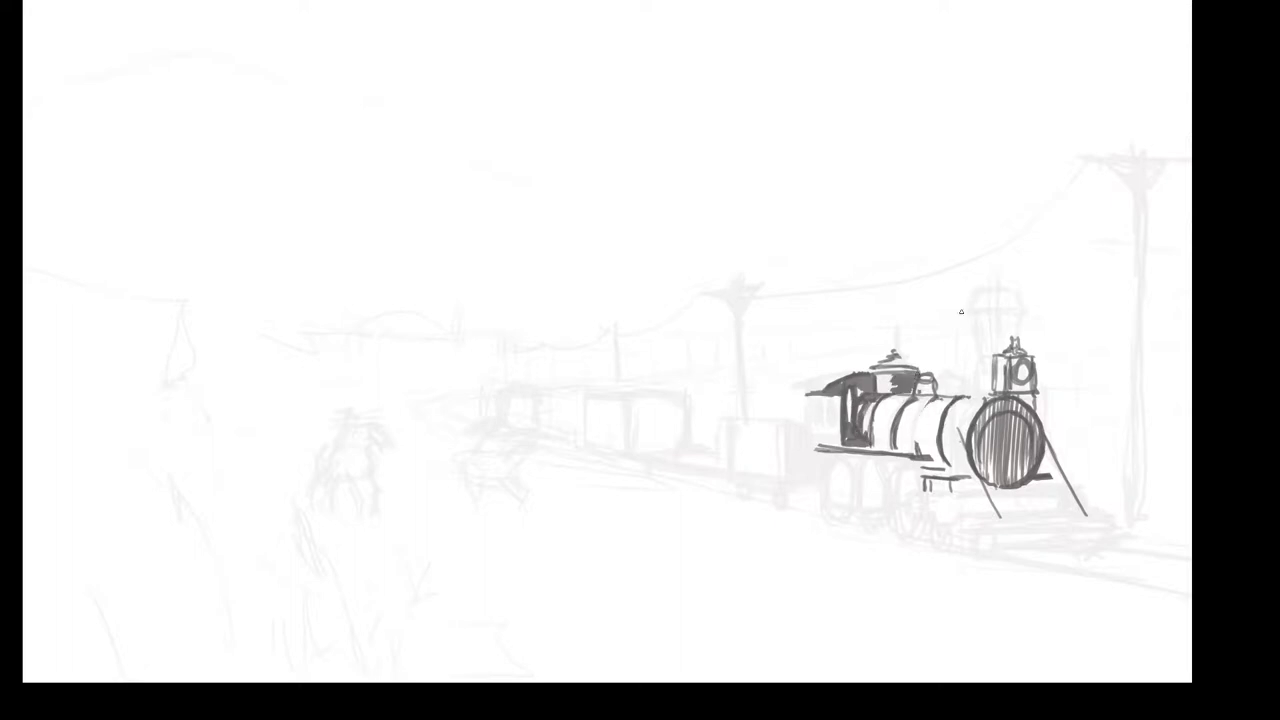
{"action": "left_click_drag", "start_coordinate": [1004, 404], "coordinate": [1010, 470]}
{"action": "left_click_drag", "start_coordinate": [1006, 430], "coordinate": [1012, 454]}
{"action": "left_click_drag", "start_coordinate": [796, 420], "coordinate": [812, 486]}
{"action": "mouse_move", "coordinate": [808, 396]}
{"action": "left_mouse_down"}
{"action": "mouse_move", "coordinate": [840, 394]}
{"action": "mouse_move", "coordinate": [812, 430]}
{"action": "mouse_move", "coordinate": [830, 432]}
{"action": "left_mouse_up"}
Step: Draw cab windows, another dome and a large flared smokestack, with dark marks under the boiler
{"action": "mouse_move", "coordinate": [936, 372]}
{"action": "left_mouse_down"}
{"action": "mouse_move", "coordinate": [976, 370]}
{"action": "mouse_move", "coordinate": [976, 356]}
{"action": "left_mouse_up"}
{"action": "left_click_drag", "start_coordinate": [890, 320], "coordinate": [892, 354]}
{"action": "left_click_drag", "start_coordinate": [894, 352], "coordinate": [910, 358]}
{"action": "left_click_drag", "start_coordinate": [987, 272], "coordinate": [984, 400]}
{"action": "mouse_move", "coordinate": [960, 312]}
{"action": "left_mouse_down"}
{"action": "mouse_move", "coordinate": [968, 372]}
{"action": "mouse_move", "coordinate": [1018, 300]}
{"action": "left_mouse_up"}
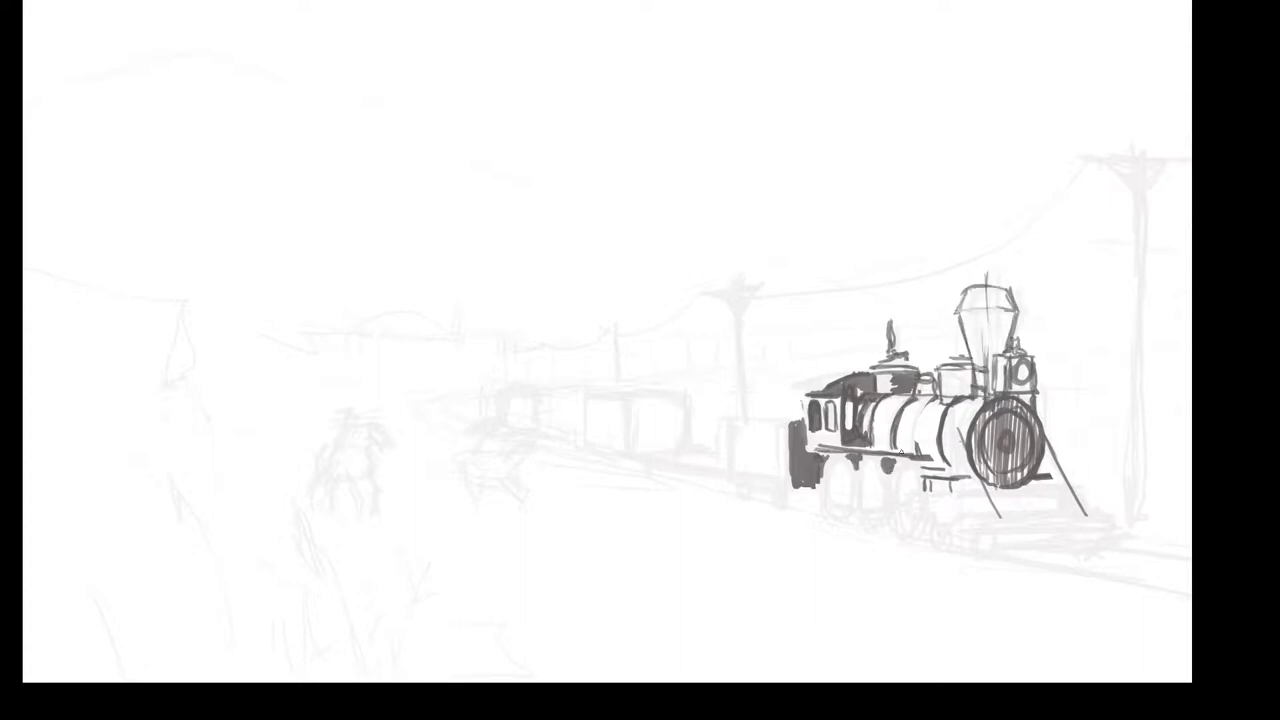
{"action": "left_click_drag", "start_coordinate": [850, 462], "coordinate": [890, 466]}
{"action": "mouse_move", "coordinate": [928, 470]}
{"action": "left_mouse_down"}
{"action": "mouse_move", "coordinate": [972, 488]}
{"action": "mouse_move", "coordinate": [1058, 492]}
{"action": "left_mouse_up"}
Step: Hatch the smokestack and dome darker and sketch a small pilot wheel under the front
{"action": "left_click_drag", "start_coordinate": [998, 308], "coordinate": [1006, 352]}
{"action": "left_click_drag", "start_coordinate": [956, 366], "coordinate": [972, 396]}
{"action": "left_click_drag", "start_coordinate": [976, 286], "coordinate": [1012, 350]}
{"action": "left_click_drag", "start_coordinate": [898, 364], "coordinate": [916, 372]}
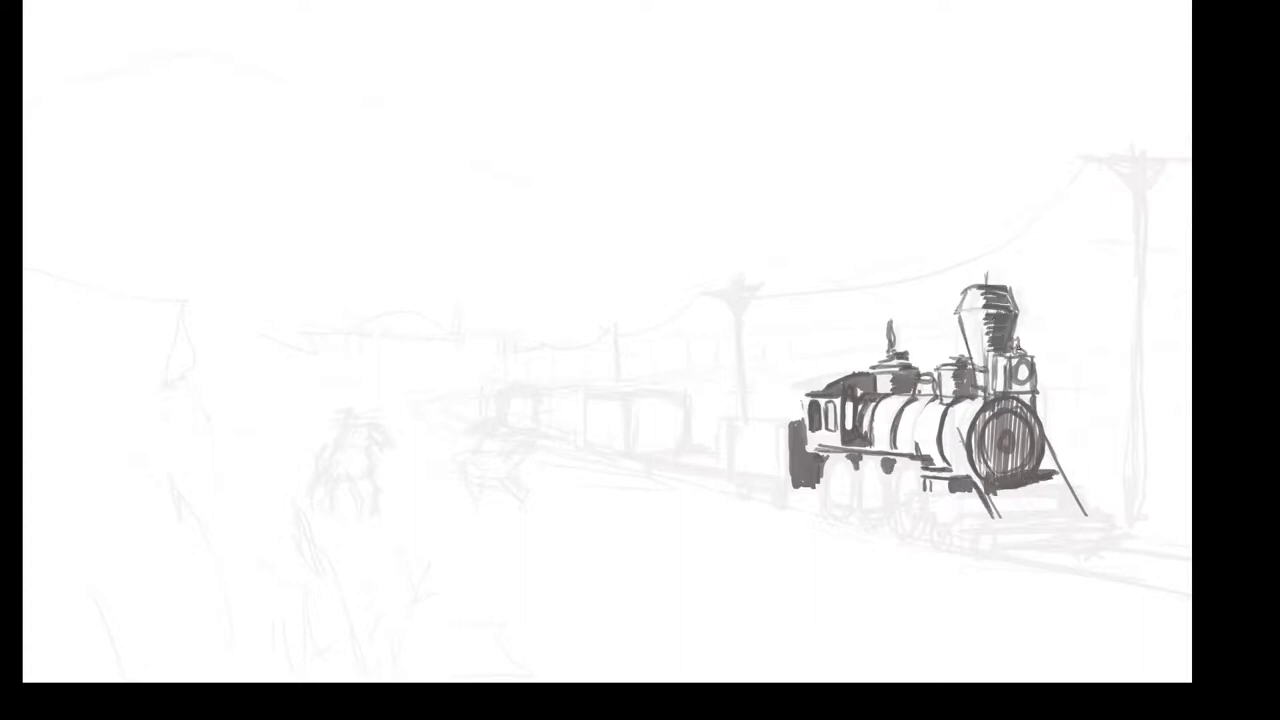
{"action": "left_click_drag", "start_coordinate": [976, 460], "coordinate": [1060, 494]}
{"action": "mouse_move", "coordinate": [936, 490]}
{"action": "left_mouse_down"}
{"action": "mouse_move", "coordinate": [964, 526]}
{"action": "mouse_move", "coordinate": [944, 502]}
{"action": "mouse_move", "coordinate": [978, 518]}
{"action": "left_mouse_up"}
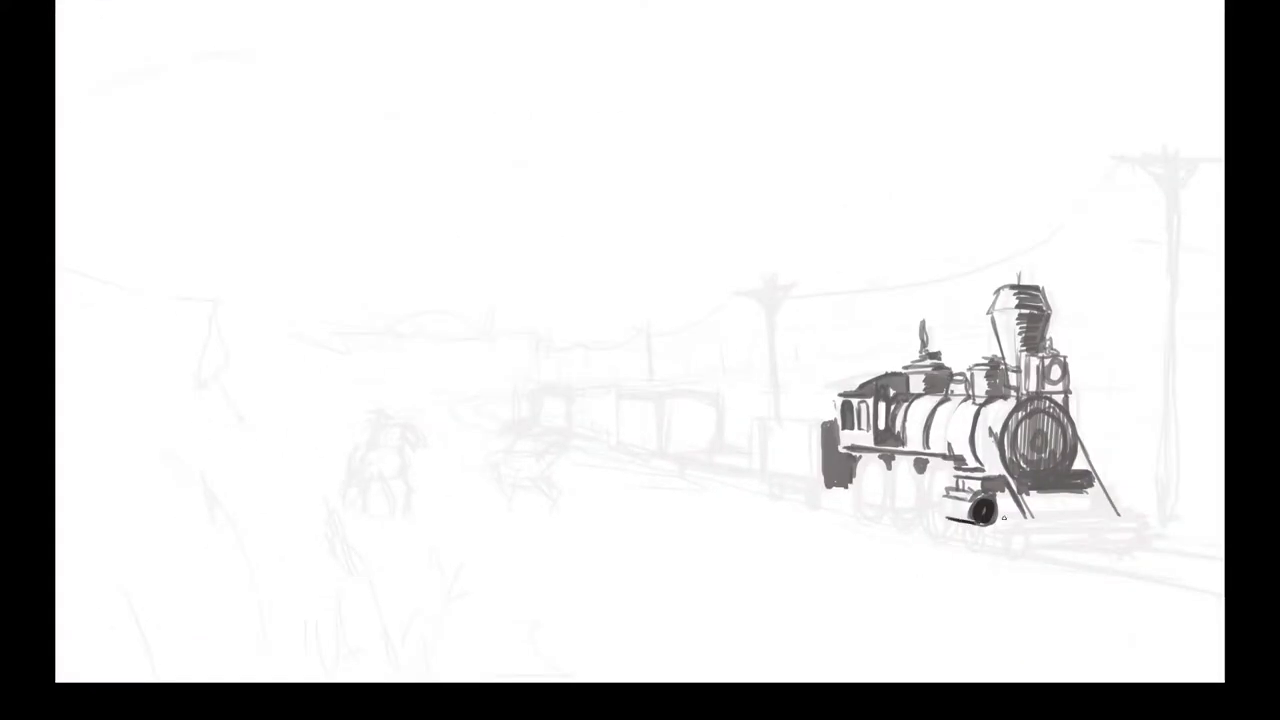
Step: Heavily shade the buffer beam, pilot wheel, headlamp, cab rear wall and cab roof
{"action": "left_click_drag", "start_coordinate": [1106, 514], "coordinate": [1010, 516]}
{"action": "left_click_drag", "start_coordinate": [996, 488], "coordinate": [1004, 525]}
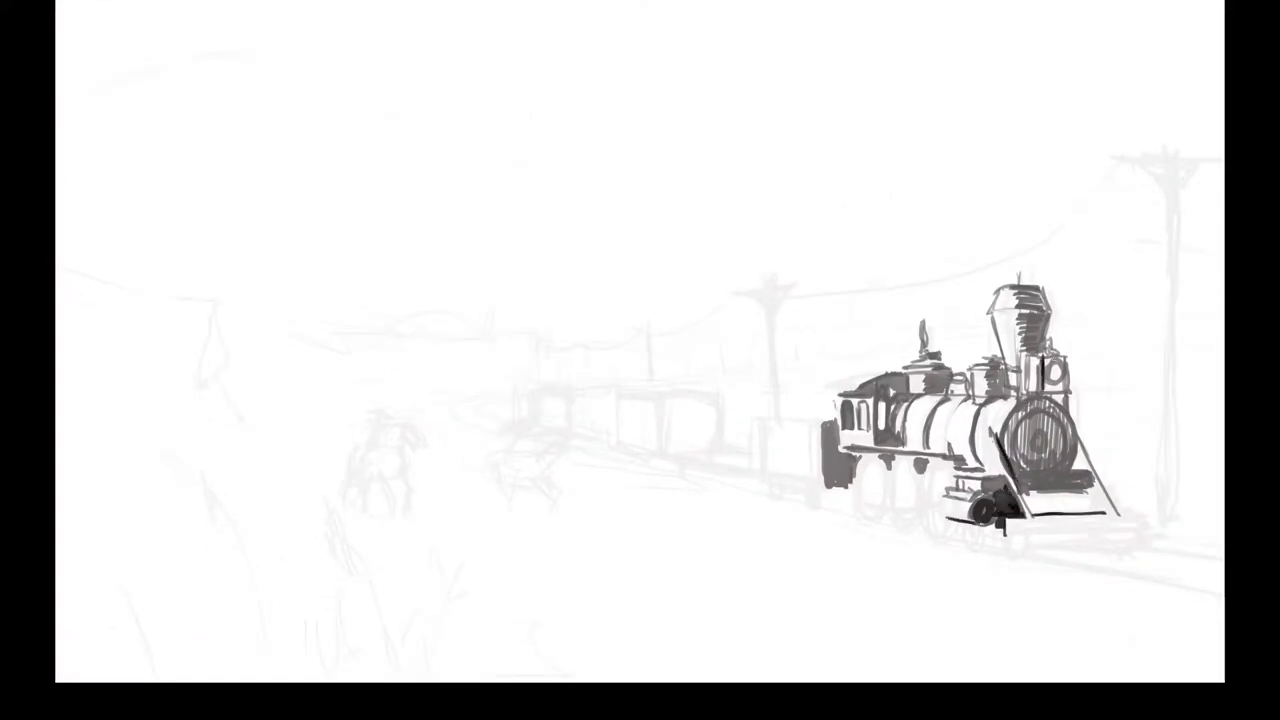
{"action": "left_click_drag", "start_coordinate": [1030, 360], "coordinate": [1060, 400]}
{"action": "mouse_move", "coordinate": [1100, 464]}
{"action": "left_mouse_down"}
{"action": "mouse_move", "coordinate": [1020, 500]}
{"action": "mouse_move", "coordinate": [1100, 510]}
{"action": "mouse_move", "coordinate": [986, 500]}
{"action": "left_mouse_up"}
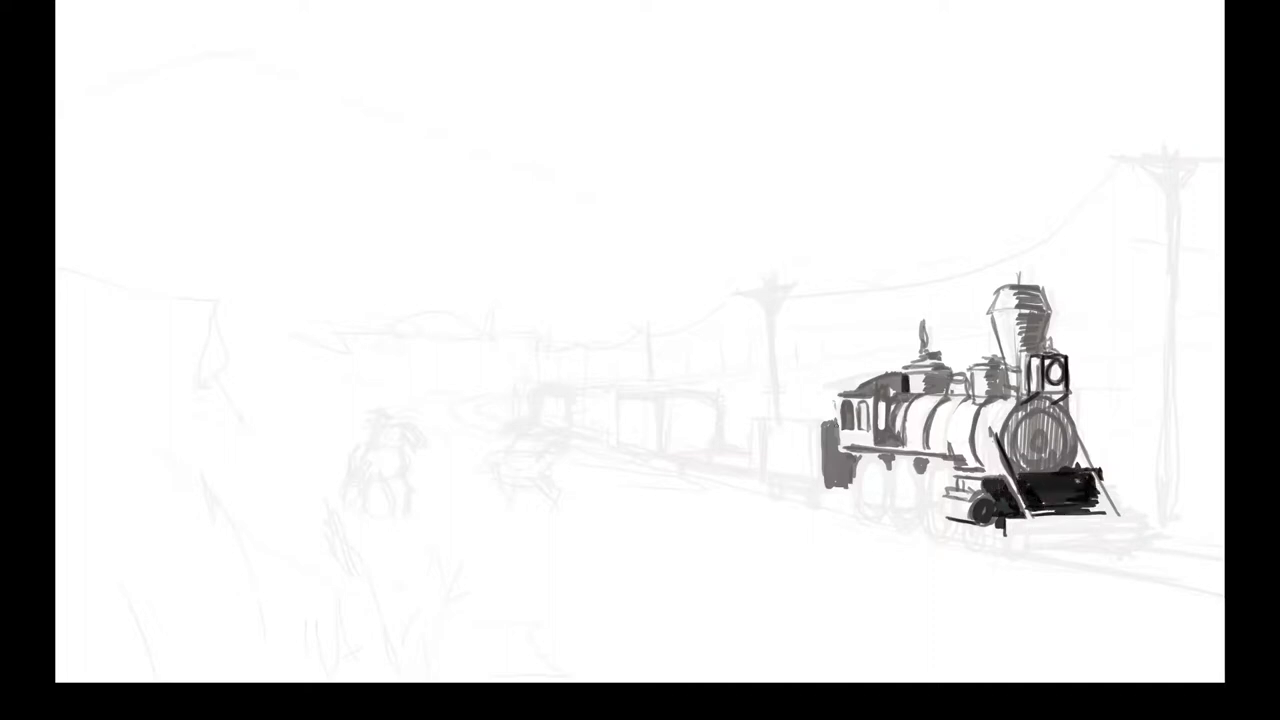
{"action": "left_click_drag", "start_coordinate": [826, 420], "coordinate": [856, 486]}
{"action": "mouse_move", "coordinate": [904, 376]}
{"action": "left_mouse_down"}
{"action": "mouse_move", "coordinate": [878, 444]}
{"action": "mouse_move", "coordinate": [840, 396]}
{"action": "left_mouse_up"}
{"action": "mouse_move", "coordinate": [994, 498]}
{"action": "left_mouse_down"}
{"action": "mouse_move", "coordinate": [1006, 510]}
{"action": "mouse_move", "coordinate": [1148, 516]}
{"action": "left_mouse_up"}
Step: Draw the cowcatcher with its beam, diagonal bars, post and vertical hatching
{"action": "left_click_drag", "start_coordinate": [1100, 474], "coordinate": [1116, 508]}
{"action": "left_click_drag", "start_coordinate": [1088, 520], "coordinate": [1104, 552]}
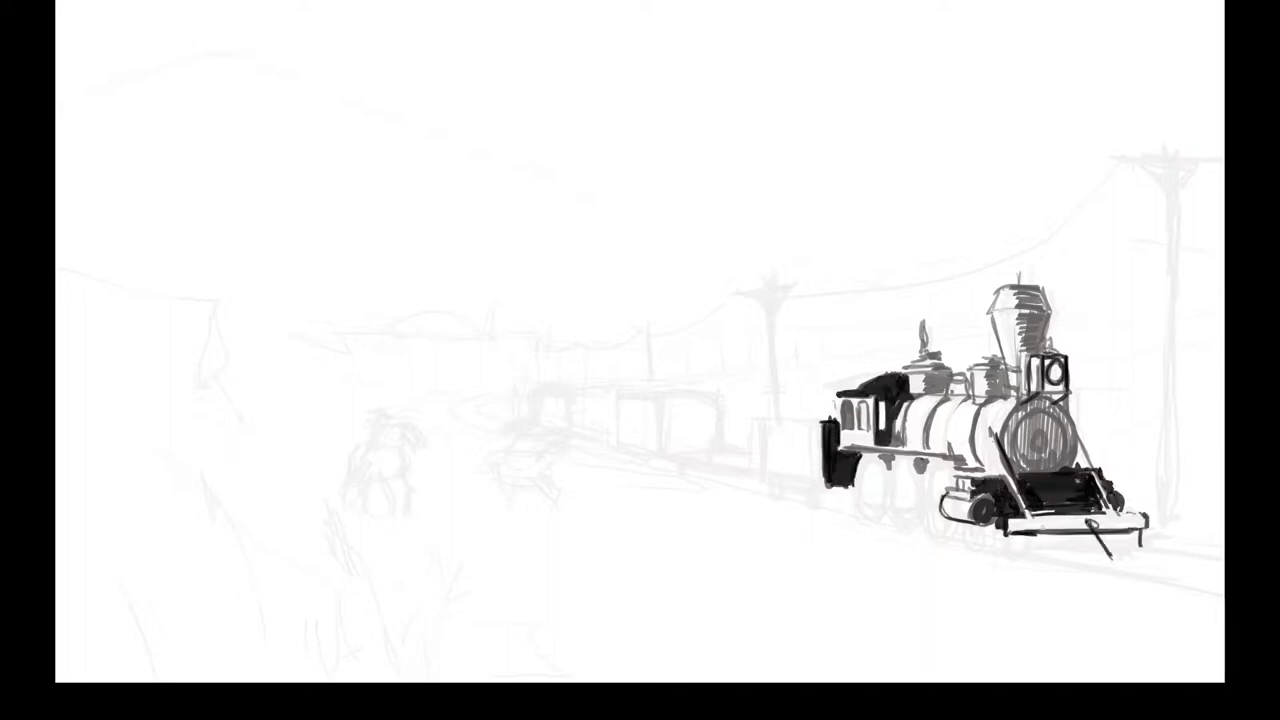
{"action": "left_click_drag", "start_coordinate": [1030, 532], "coordinate": [1032, 552]}
{"action": "mouse_move", "coordinate": [1040, 556]}
{"action": "left_mouse_down"}
{"action": "mouse_move", "coordinate": [1148, 546]}
{"action": "mouse_move", "coordinate": [1140, 532]}
{"action": "left_mouse_up"}
{"action": "left_click_drag", "start_coordinate": [1058, 510], "coordinate": [1110, 506]}
{"action": "left_click_drag", "start_coordinate": [1000, 540], "coordinate": [1026, 556]}
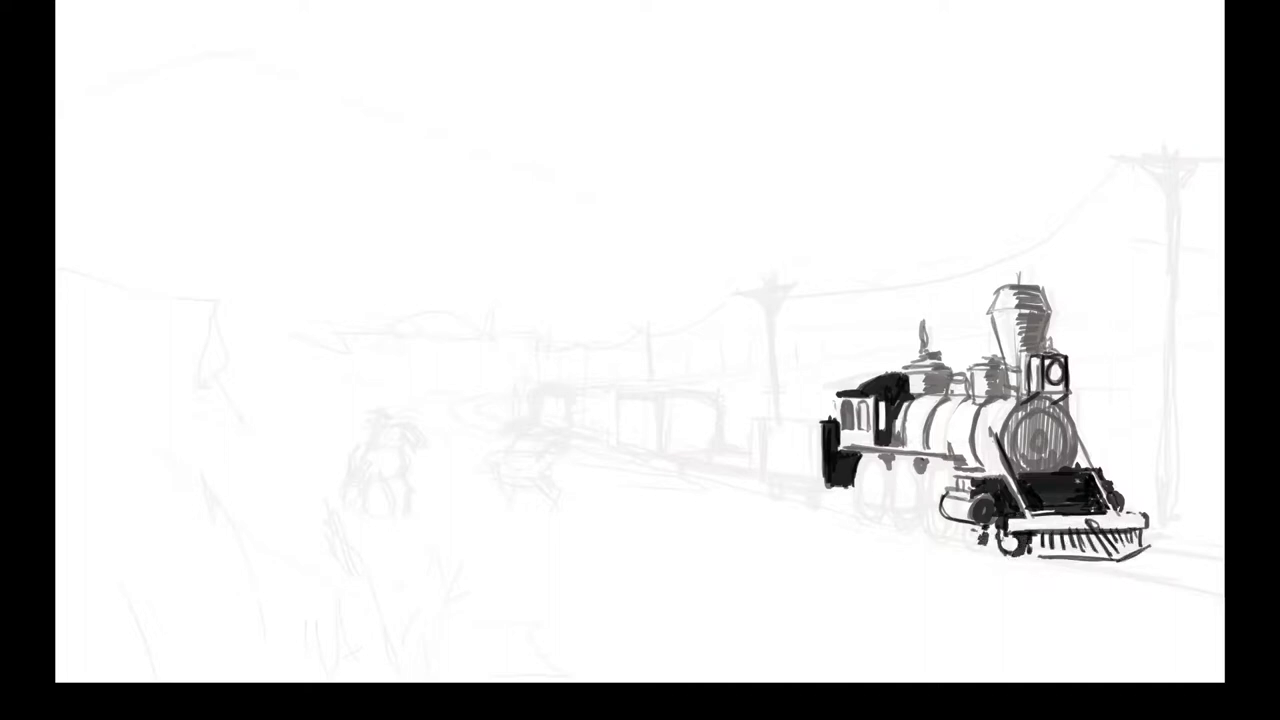
Step: Add a frame line under the boiler and shade the cab bottom, steam dome and sand dome
{"action": "left_click_drag", "start_coordinate": [932, 508], "coordinate": [866, 508]}
{"action": "left_click_drag", "start_coordinate": [912, 458], "coordinate": [926, 472]}
{"action": "mouse_move", "coordinate": [884, 454]}
{"action": "left_mouse_down"}
{"action": "mouse_move", "coordinate": [892, 470]}
{"action": "mouse_move", "coordinate": [850, 504]}
{"action": "left_mouse_up"}
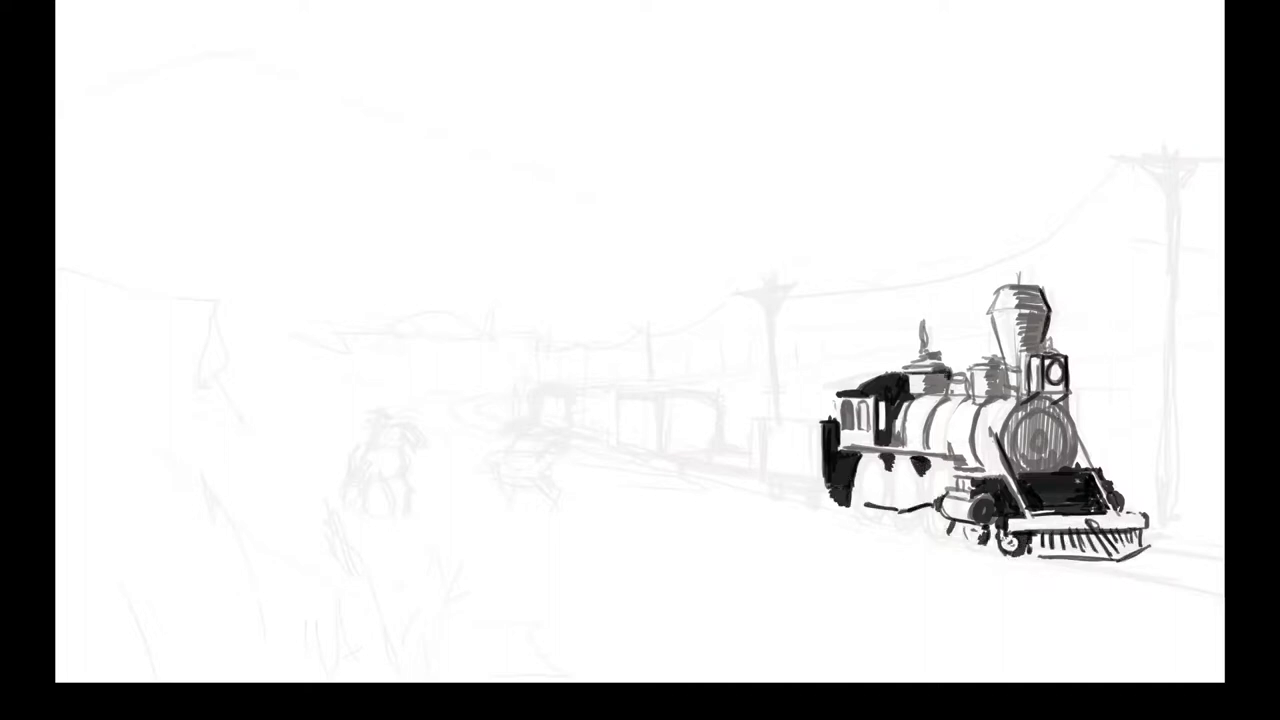
{"action": "left_click_drag", "start_coordinate": [914, 366], "coordinate": [948, 392]}
{"action": "mouse_move", "coordinate": [974, 372]}
{"action": "left_mouse_down"}
{"action": "mouse_move", "coordinate": [1002, 372]}
{"action": "mouse_move", "coordinate": [1004, 396]}
{"action": "left_mouse_up"}
{"action": "left_click_drag", "start_coordinate": [936, 370], "coordinate": [1000, 462]}
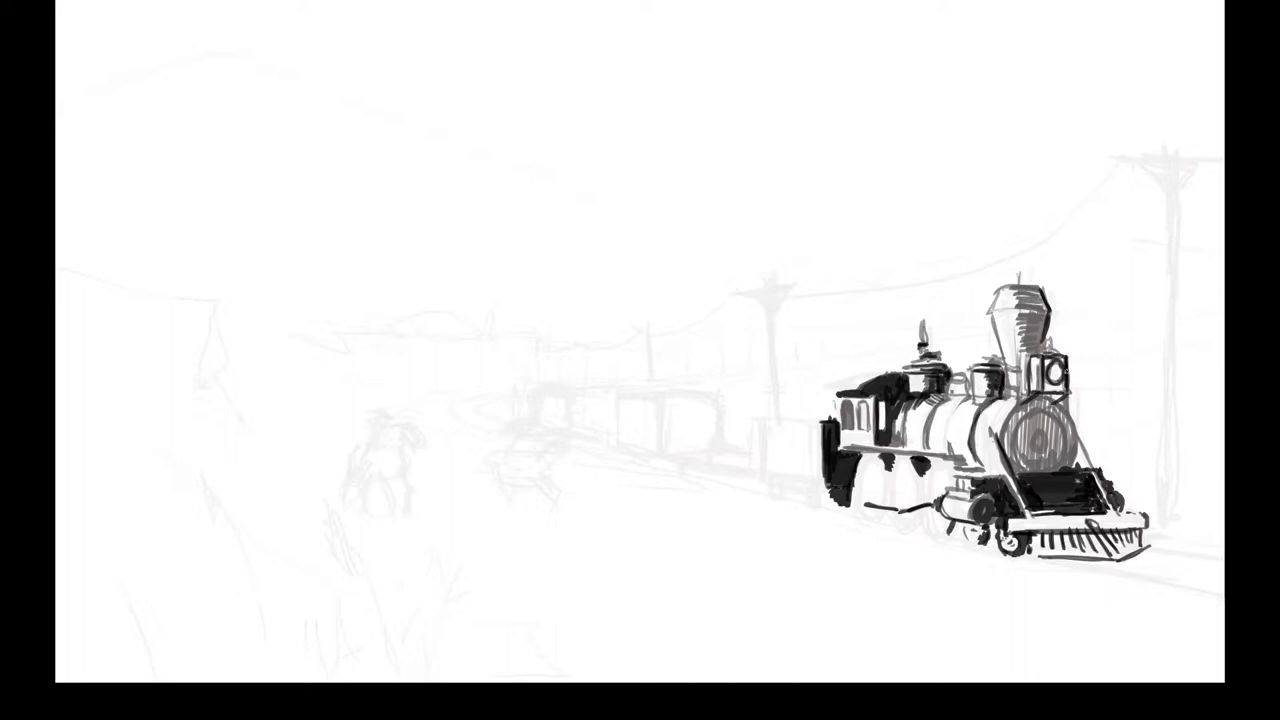
Step: Darken the smokestack and boiler-side hatching and shade around the front wheels
{"action": "left_click_drag", "start_coordinate": [1012, 310], "coordinate": [1040, 362]}
{"action": "left_click_drag", "start_coordinate": [1000, 310], "coordinate": [1024, 390]}
{"action": "left_click_drag", "start_coordinate": [1018, 340], "coordinate": [1024, 388]}
{"action": "left_click_drag", "start_coordinate": [1020, 290], "coordinate": [1044, 314]}
{"action": "left_click_drag", "start_coordinate": [930, 454], "coordinate": [974, 542]}
{"action": "left_click_drag", "start_coordinate": [986, 522], "coordinate": [998, 548]}
{"action": "left_click_drag", "start_coordinate": [1026, 542], "coordinate": [1030, 554]}
Step: Outline a rectangular coal tender with underframe and two small wheels behind the locomotive
{"action": "mouse_move", "coordinate": [824, 420]}
{"action": "left_mouse_down"}
{"action": "mouse_move", "coordinate": [760, 418]}
{"action": "mouse_move", "coordinate": [764, 476]}
{"action": "left_mouse_up"}
{"action": "mouse_move", "coordinate": [764, 478]}
{"action": "left_mouse_down"}
{"action": "mouse_move", "coordinate": [826, 480]}
{"action": "mouse_move", "coordinate": [896, 450]}
{"action": "left_mouse_up"}
{"action": "left_click_drag", "start_coordinate": [838, 470], "coordinate": [898, 446]}
{"action": "left_click_drag", "start_coordinate": [950, 374], "coordinate": [964, 402]}
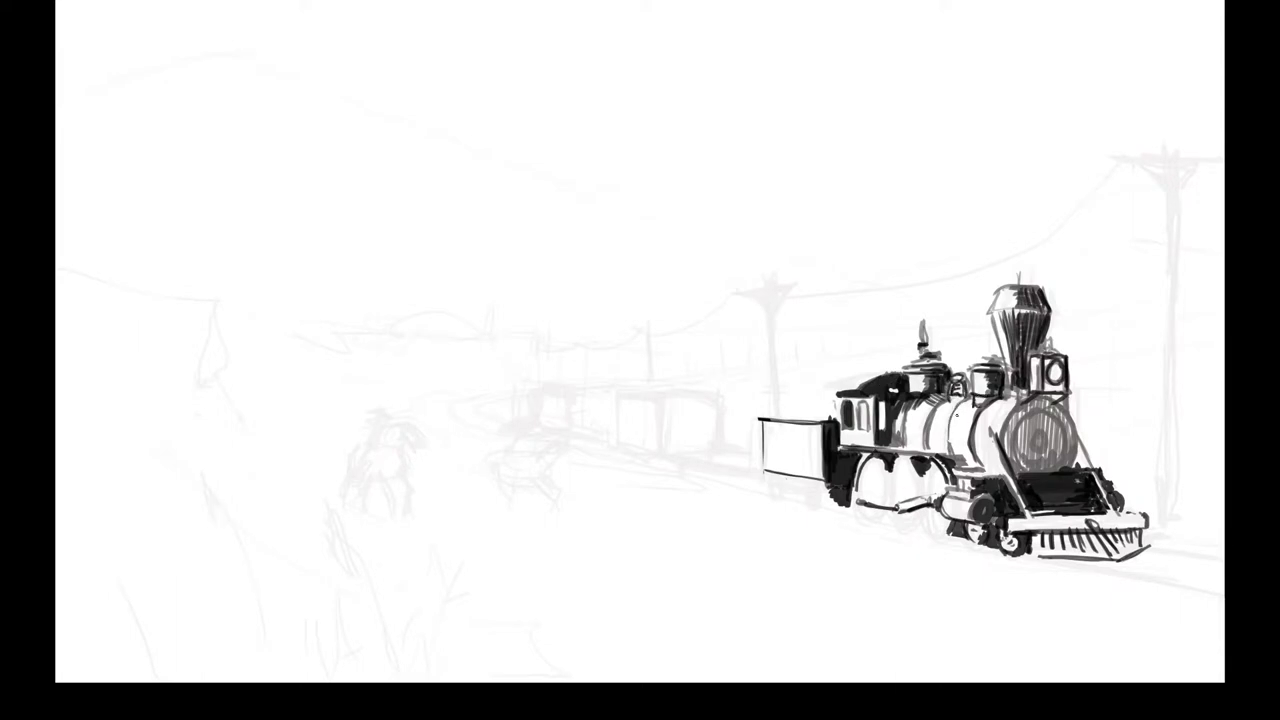
{"action": "left_click_drag", "start_coordinate": [1016, 440], "coordinate": [1066, 462]}
{"action": "left_click_drag", "start_coordinate": [1048, 358], "coordinate": [1046, 390]}
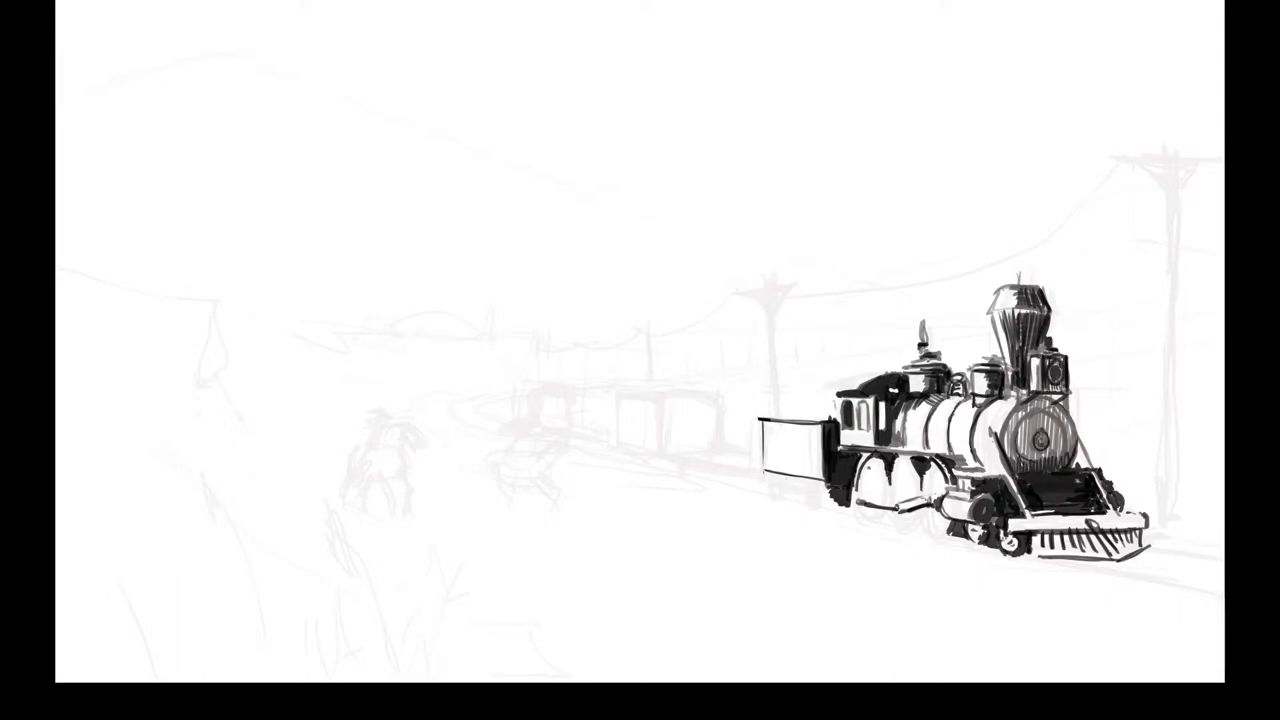
{"action": "left_click_drag", "start_coordinate": [826, 484], "coordinate": [852, 512]}
{"action": "left_click_drag", "start_coordinate": [762, 420], "coordinate": [840, 416]}
{"action": "mouse_move", "coordinate": [766, 472]}
{"action": "left_mouse_down"}
{"action": "mouse_move", "coordinate": [824, 488]}
{"action": "mouse_move", "coordinate": [818, 500]}
{"action": "left_mouse_up"}
{"action": "left_click_drag", "start_coordinate": [772, 482], "coordinate": [780, 494]}
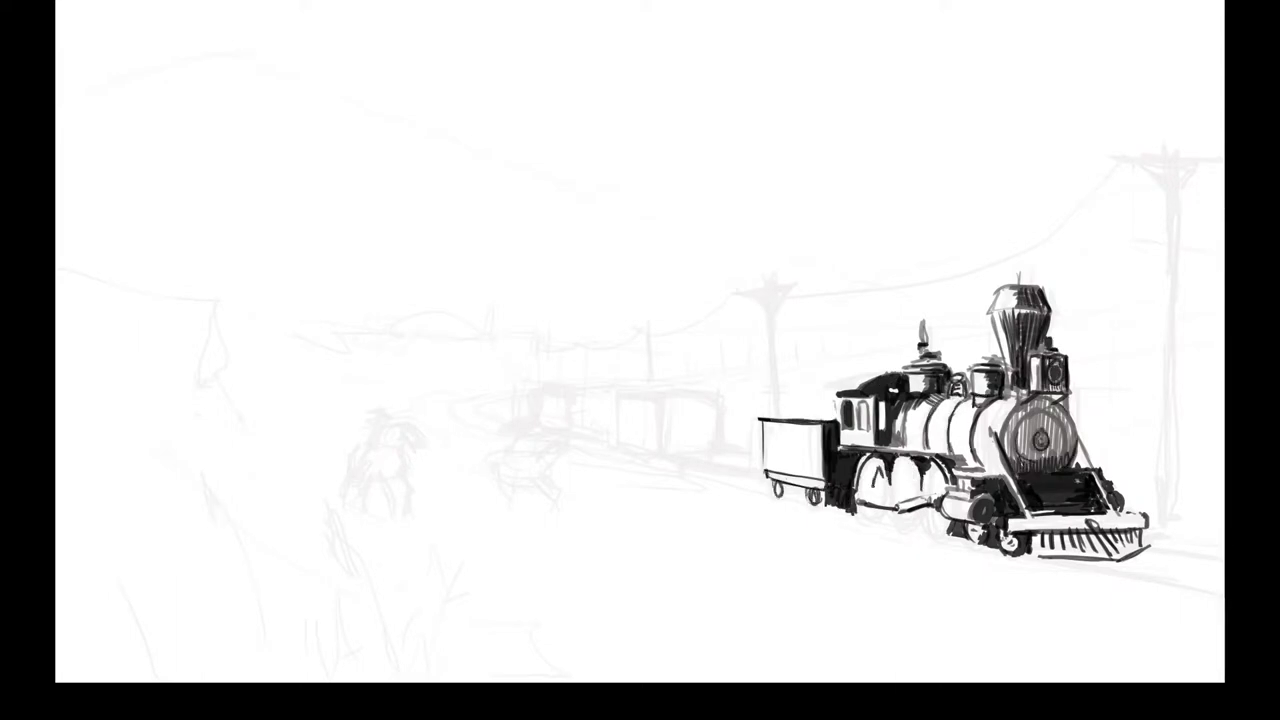
Step: Ink spoked driving wheels, hatch the cowcatcher top and draw rail lines under the train
{"action": "left_click_drag", "start_coordinate": [862, 462], "coordinate": [886, 502]}
{"action": "left_click_drag", "start_coordinate": [904, 466], "coordinate": [916, 498]}
{"action": "mouse_move", "coordinate": [934, 474]}
{"action": "left_mouse_down"}
{"action": "mouse_move", "coordinate": [940, 532]}
{"action": "mouse_move", "coordinate": [916, 520]}
{"action": "left_mouse_up"}
{"action": "left_click_drag", "start_coordinate": [854, 493], "coordinate": [870, 497]}
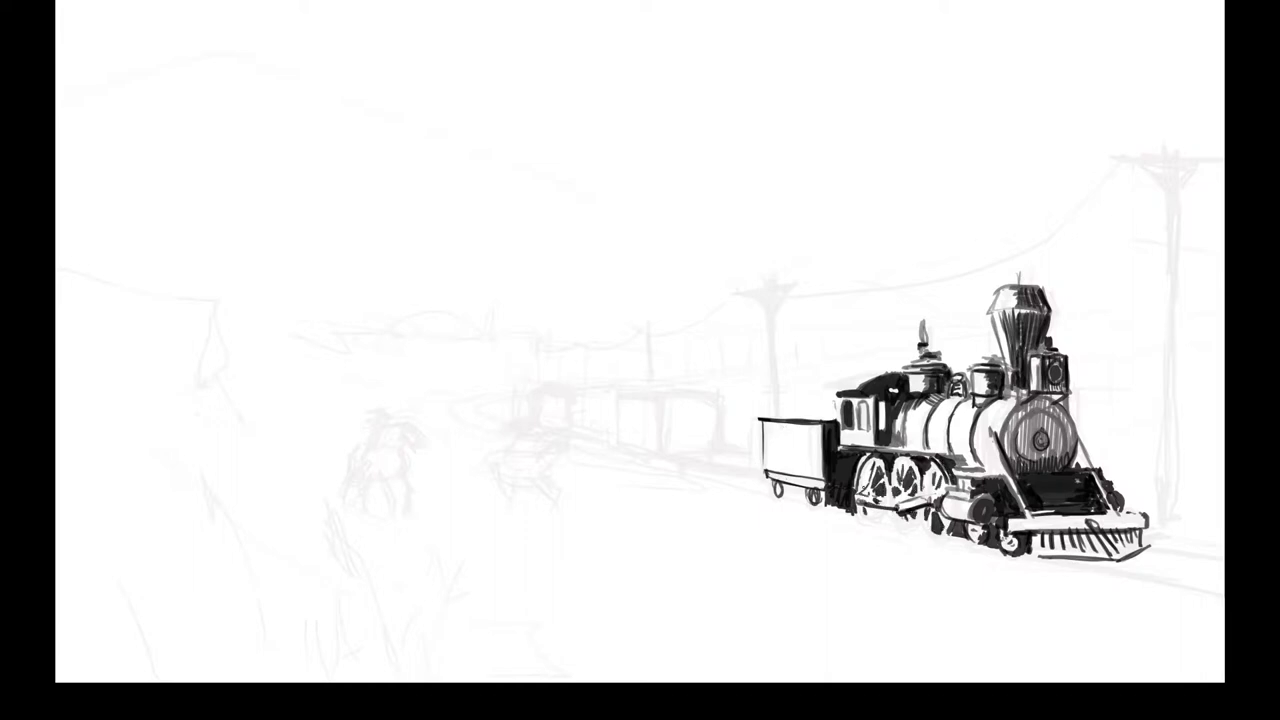
{"action": "left_click_drag", "start_coordinate": [1018, 524], "coordinate": [1138, 520]}
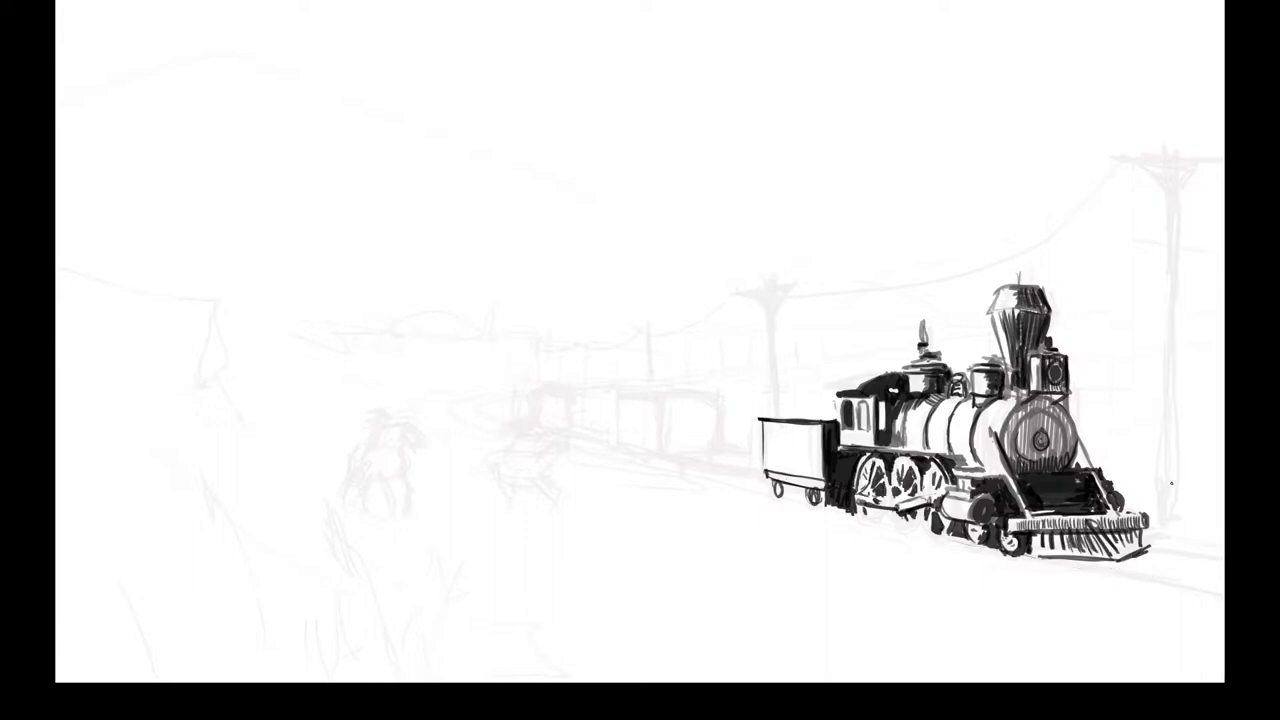
{"action": "left_click_drag", "start_coordinate": [748, 488], "coordinate": [1224, 604]}
Step: Draw squiggly smoke puffs rising from the stack and extend the track lines
{"action": "left_click_drag", "start_coordinate": [1036, 558], "coordinate": [1222, 566]}
{"action": "left_click_drag", "start_coordinate": [1108, 530], "coordinate": [1140, 552]}
{"action": "left_click_drag", "start_coordinate": [1040, 286], "coordinate": [1028, 238]}
{"action": "left_click_drag", "start_coordinate": [996, 282], "coordinate": [978, 148]}
{"action": "left_click_drag", "start_coordinate": [970, 242], "coordinate": [914, 228]}
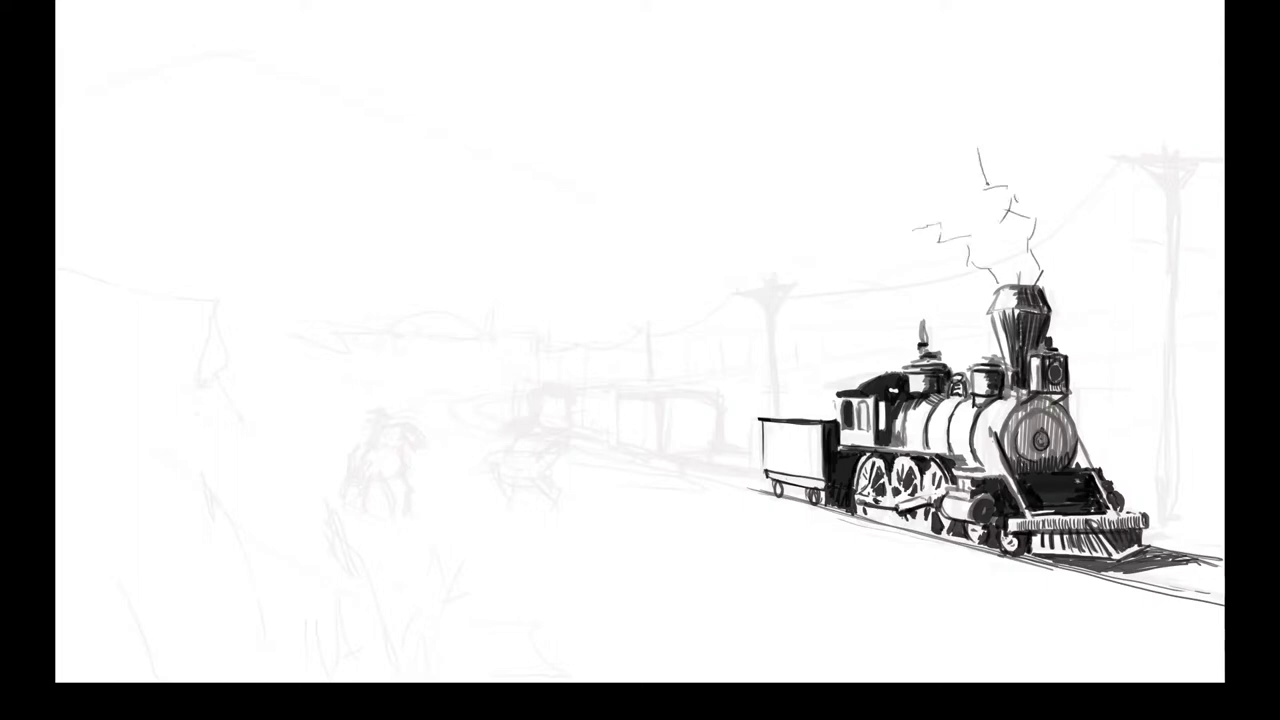
{"action": "left_click_drag", "start_coordinate": [908, 156], "coordinate": [950, 132]}
{"action": "left_click_drag", "start_coordinate": [848, 200], "coordinate": [886, 218]}
{"action": "left_click_drag", "start_coordinate": [1000, 282], "coordinate": [1040, 264]}
{"action": "left_click_drag", "start_coordinate": [1006, 254], "coordinate": [1034, 222]}
{"action": "left_click_drag", "start_coordinate": [970, 268], "coordinate": [1044, 250]}
{"action": "left_click_drag", "start_coordinate": [1142, 558], "coordinate": [1220, 582]}
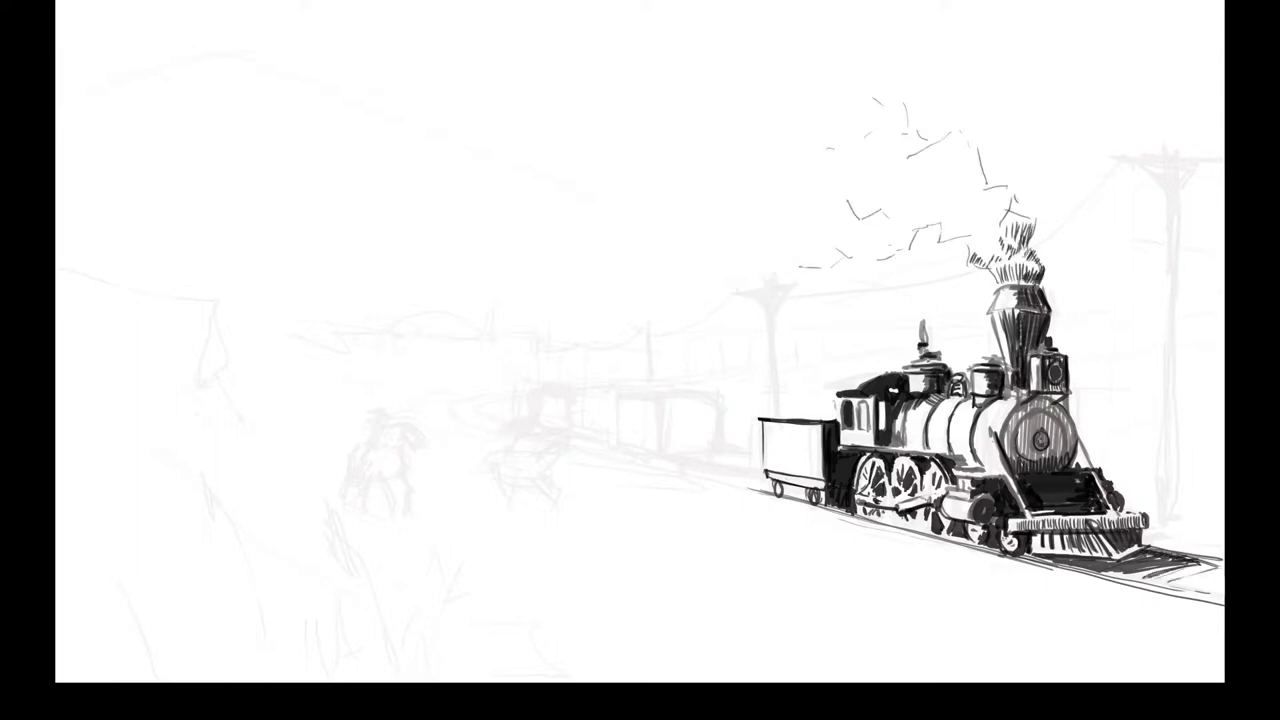
Step: Hatch the tender vertically, shade the wheels, boiler and cab, and darken the track
{"action": "left_click_drag", "start_coordinate": [882, 514], "coordinate": [924, 532]}
{"action": "mouse_move", "coordinate": [766, 424]}
{"action": "left_mouse_down"}
{"action": "mouse_move", "coordinate": [776, 468]}
{"action": "mouse_move", "coordinate": [818, 480]}
{"action": "left_mouse_up"}
{"action": "left_click_drag", "start_coordinate": [930, 432], "coordinate": [1002, 468]}
{"action": "left_click_drag", "start_coordinate": [958, 400], "coordinate": [1016, 420]}
{"action": "left_click_drag", "start_coordinate": [1020, 560], "coordinate": [1224, 604]}
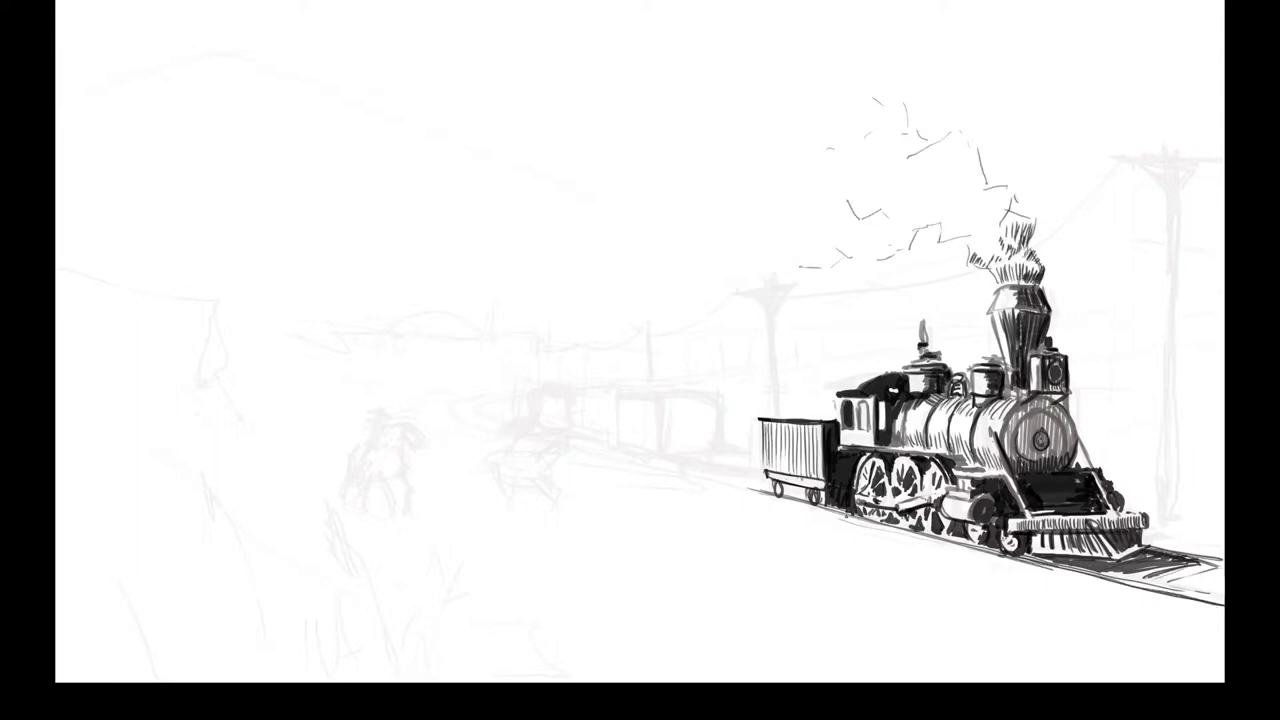
{"action": "left_click_drag", "start_coordinate": [560, 436], "coordinate": [756, 488]}
Step: Thicken the smoke hatching upward above the smokestack and add track strokes
{"action": "left_click_drag", "start_coordinate": [1018, 246], "coordinate": [984, 186]}
{"action": "left_click_drag", "start_coordinate": [960, 230], "coordinate": [940, 238]}
{"action": "left_click_drag", "start_coordinate": [990, 204], "coordinate": [976, 146]}
{"action": "left_click_drag", "start_coordinate": [1000, 224], "coordinate": [982, 180]}
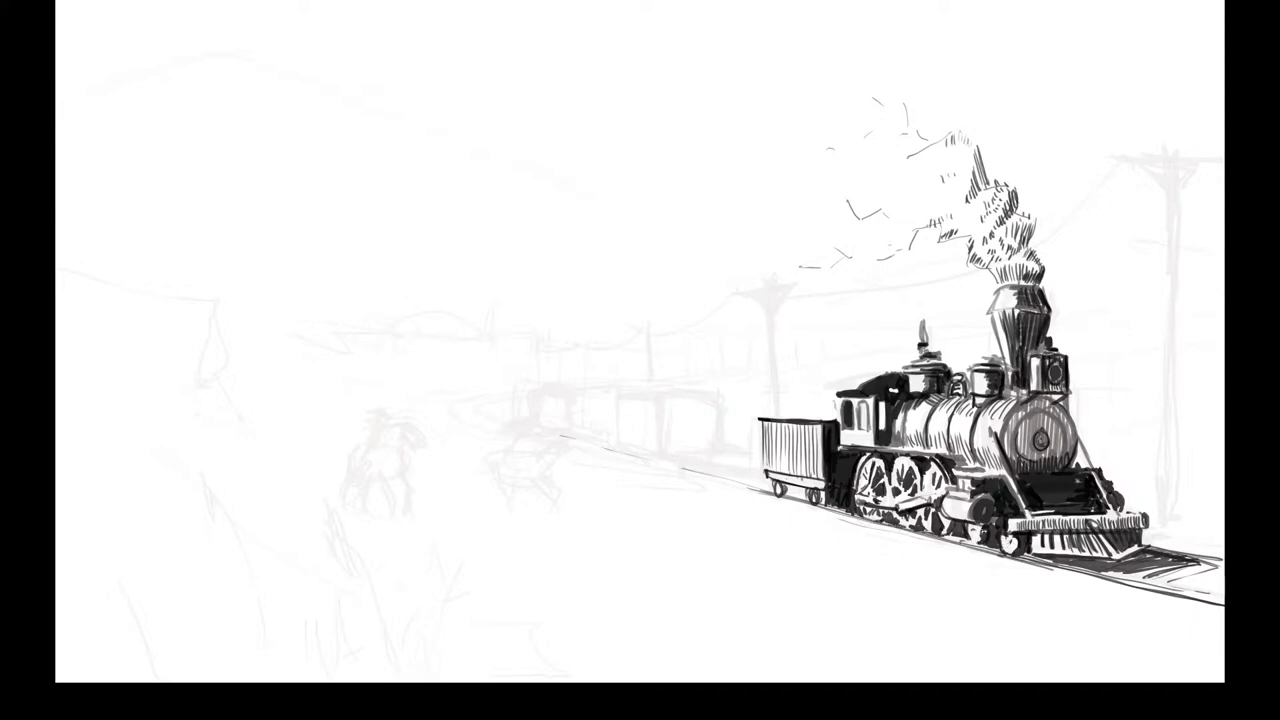
{"action": "left_click_drag", "start_coordinate": [1034, 546], "coordinate": [1136, 558]}
{"action": "left_click_drag", "start_coordinate": [1004, 282], "coordinate": [1036, 230]}
{"action": "left_click_drag", "start_coordinate": [990, 194], "coordinate": [974, 178]}
Step: Ink the lower rails and a right-edge telegraph pole with cap and diagonal brace
{"action": "left_click_drag", "start_coordinate": [1164, 584], "coordinate": [1222, 568]}
{"action": "left_click_drag", "start_coordinate": [1070, 580], "coordinate": [1224, 616]}
{"action": "left_click_drag", "start_coordinate": [900, 244], "coordinate": [908, 236]}
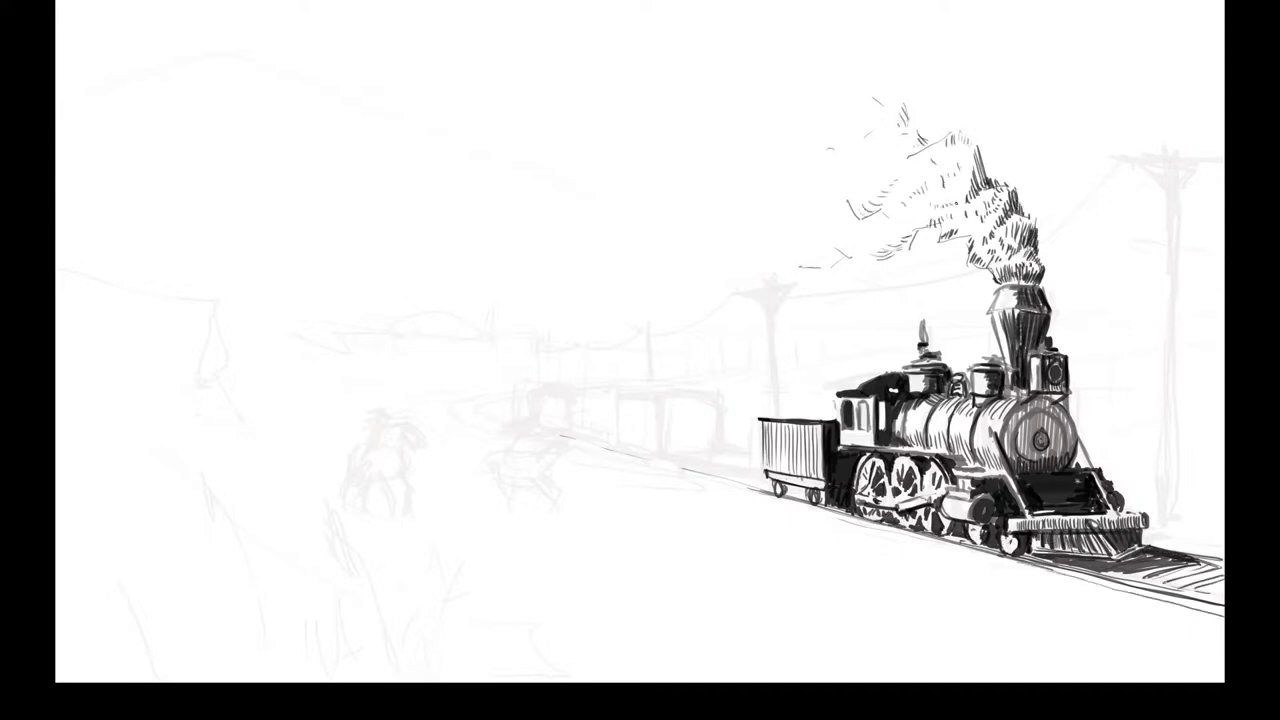
{"action": "left_click_drag", "start_coordinate": [768, 470], "coordinate": [822, 484]}
{"action": "left_click_drag", "start_coordinate": [780, 484], "coordinate": [852, 510]}
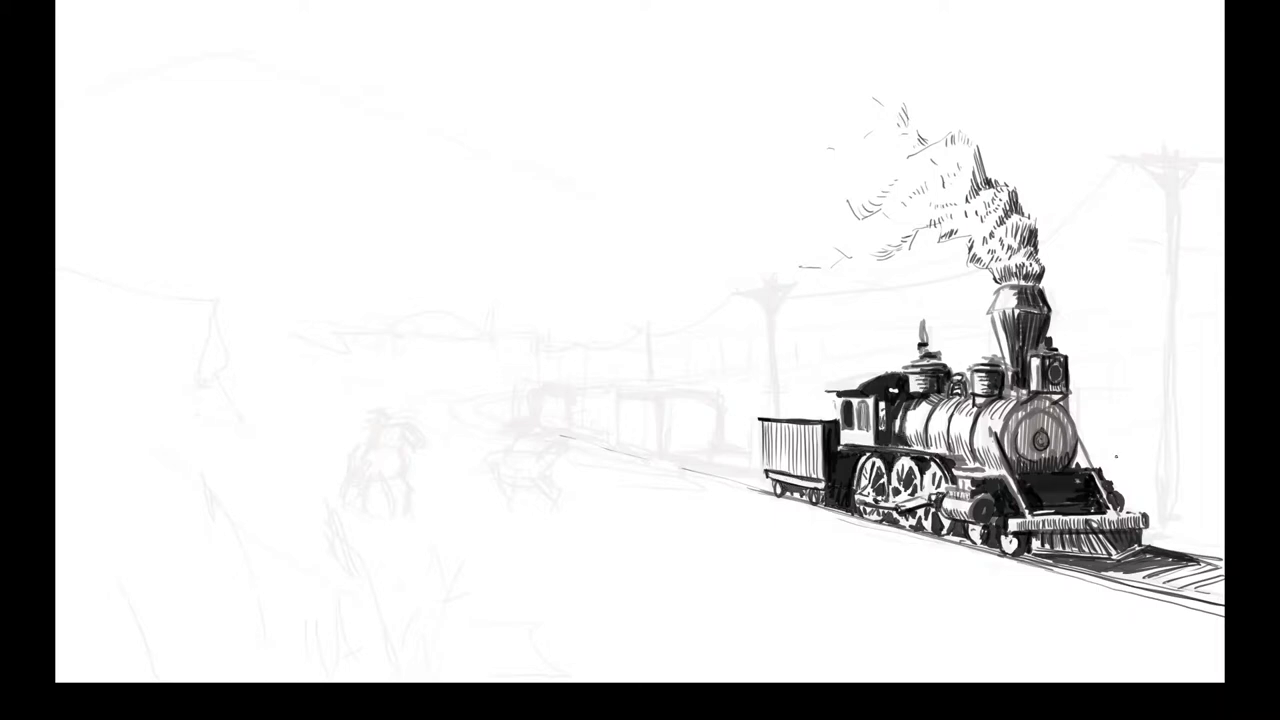
{"action": "mouse_move", "coordinate": [1162, 528]}
{"action": "left_mouse_down"}
{"action": "mouse_move", "coordinate": [1170, 128]}
{"action": "mouse_move", "coordinate": [1186, 476]}
{"action": "left_mouse_up"}
{"action": "mouse_move", "coordinate": [1138, 162]}
{"action": "left_mouse_down"}
{"action": "mouse_move", "coordinate": [1170, 204]}
{"action": "mouse_move", "coordinate": [1220, 156]}
{"action": "mouse_move", "coordinate": [1166, 204]}
{"action": "left_mouse_up"}
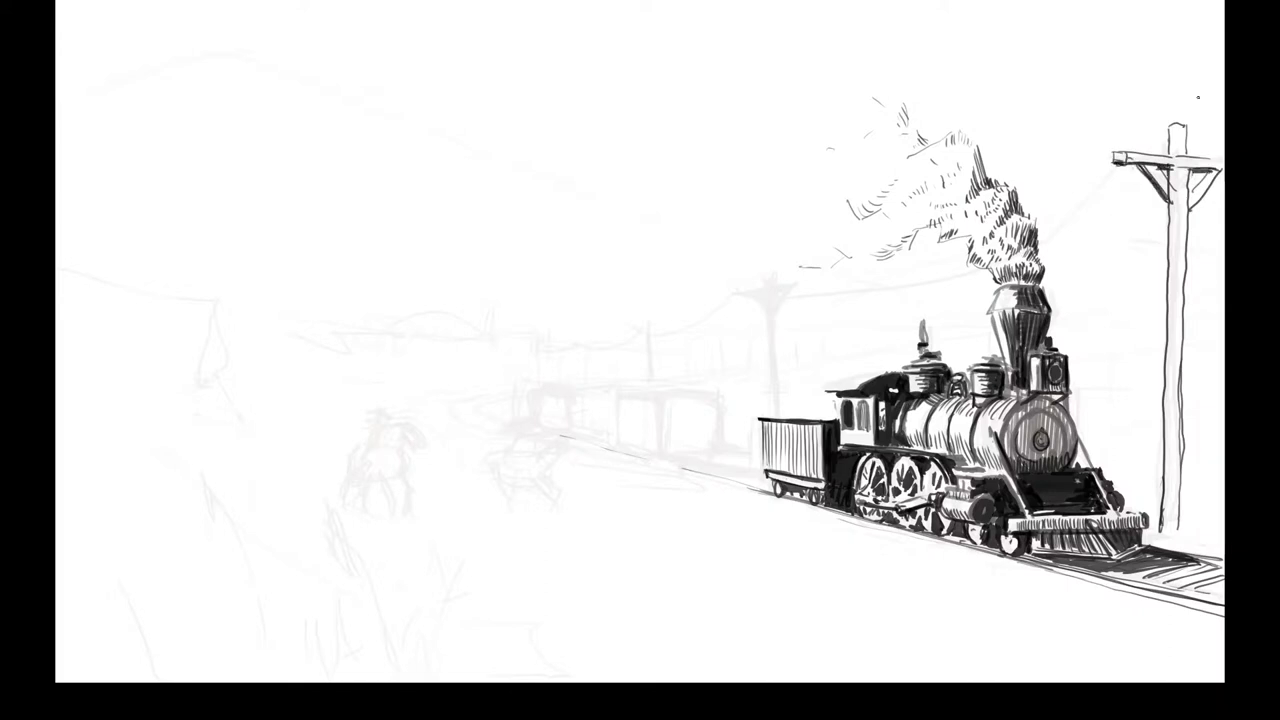
Step: Ink the right pole's crossarm and brace, shade the tender, extend the track, and outline a small building
{"action": "left_click_drag", "start_coordinate": [1218, 168], "coordinate": [1180, 204]}
{"action": "left_click_drag", "start_coordinate": [1186, 126], "coordinate": [1190, 248]}
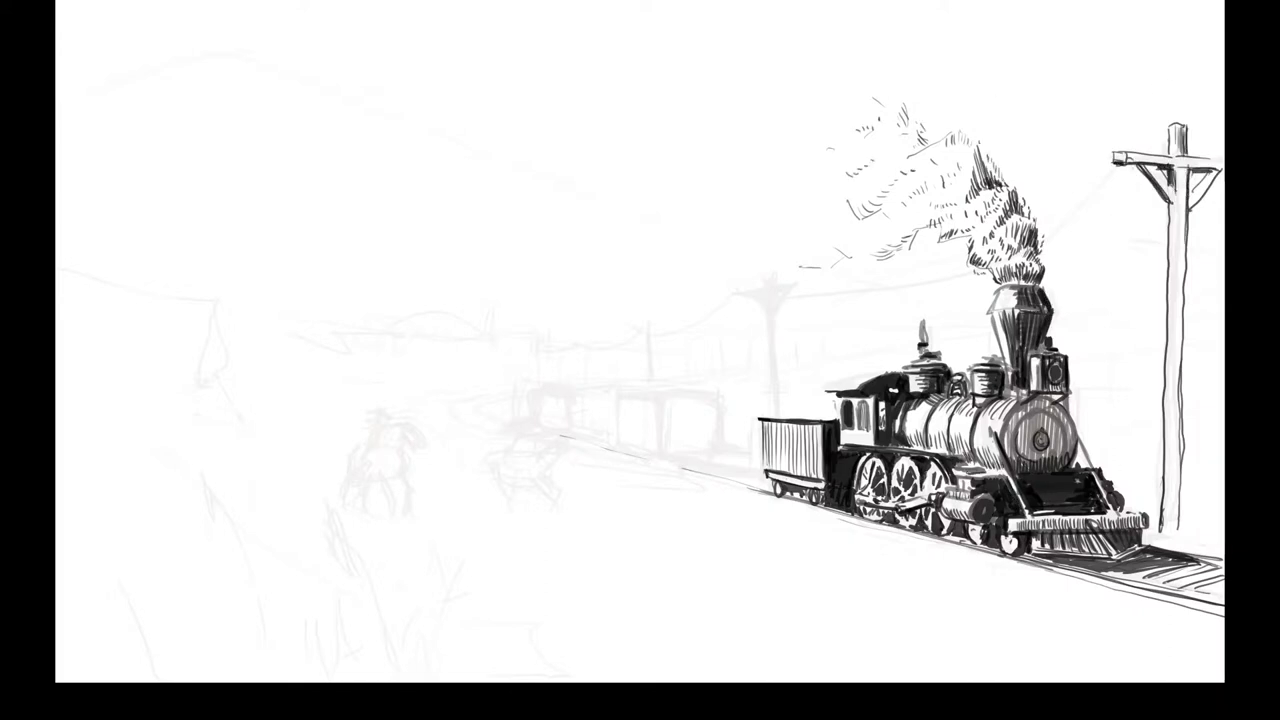
{"action": "left_click_drag", "start_coordinate": [970, 466], "coordinate": [1006, 480]}
{"action": "mouse_move", "coordinate": [766, 470]}
{"action": "left_mouse_down"}
{"action": "mouse_move", "coordinate": [814, 482]}
{"action": "mouse_move", "coordinate": [668, 456]}
{"action": "left_mouse_up"}
{"action": "left_click_drag", "start_coordinate": [720, 398], "coordinate": [722, 440]}
{"action": "mouse_move", "coordinate": [658, 452]}
{"action": "left_mouse_down"}
{"action": "mouse_move", "coordinate": [722, 396]}
{"action": "mouse_move", "coordinate": [610, 391]}
{"action": "left_mouse_up"}
{"action": "left_click_drag", "start_coordinate": [617, 396], "coordinate": [617, 448]}
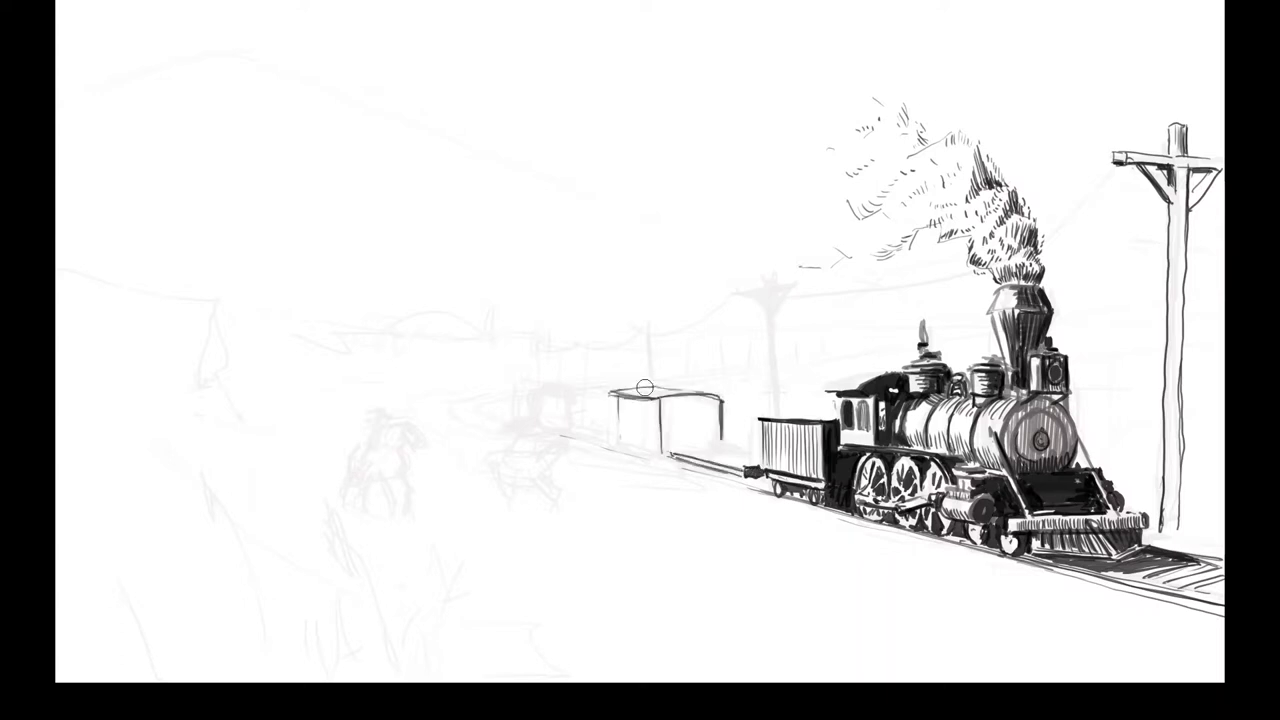
Step: Draw a crate-loaded flatcar behind the tender and turn the building into a hatched boxcar
{"action": "mouse_move", "coordinate": [698, 458]}
{"action": "left_mouse_down"}
{"action": "mouse_move", "coordinate": [718, 476]}
{"action": "mouse_move", "coordinate": [756, 440]}
{"action": "left_mouse_up"}
{"action": "mouse_move", "coordinate": [618, 394]}
{"action": "left_mouse_down"}
{"action": "mouse_move", "coordinate": [684, 392]}
{"action": "mouse_move", "coordinate": [660, 456]}
{"action": "left_mouse_up"}
{"action": "left_click_drag", "start_coordinate": [568, 436], "coordinate": [756, 488]}
{"action": "left_click_drag", "start_coordinate": [674, 462], "coordinate": [742, 486]}
{"action": "left_click_drag", "start_coordinate": [740, 474], "coordinate": [776, 490]}
{"action": "left_click_drag", "start_coordinate": [688, 434], "coordinate": [726, 456]}
{"action": "left_click_drag", "start_coordinate": [738, 442], "coordinate": [756, 464]}
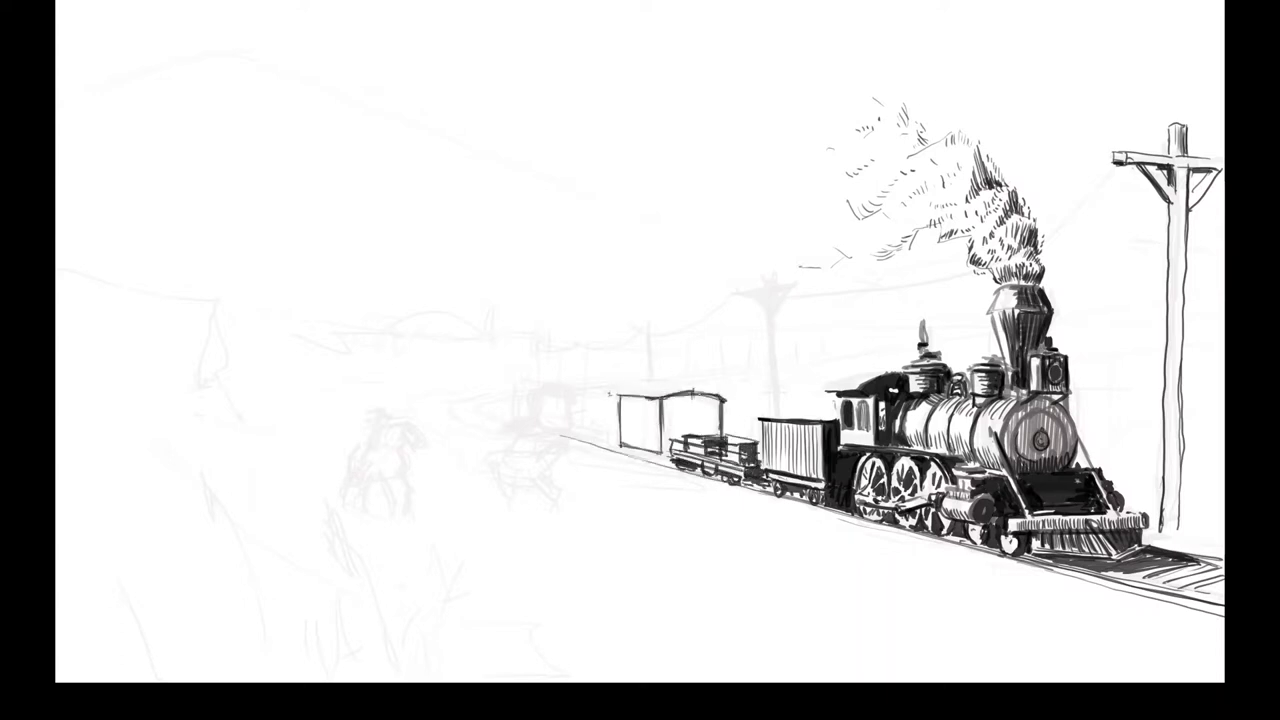
{"action": "mouse_move", "coordinate": [664, 398]}
{"action": "left_mouse_down"}
{"action": "mouse_move", "coordinate": [702, 450]}
{"action": "mouse_move", "coordinate": [718, 434]}
{"action": "left_mouse_up"}
{"action": "left_click_drag", "start_coordinate": [620, 392], "coordinate": [692, 388]}
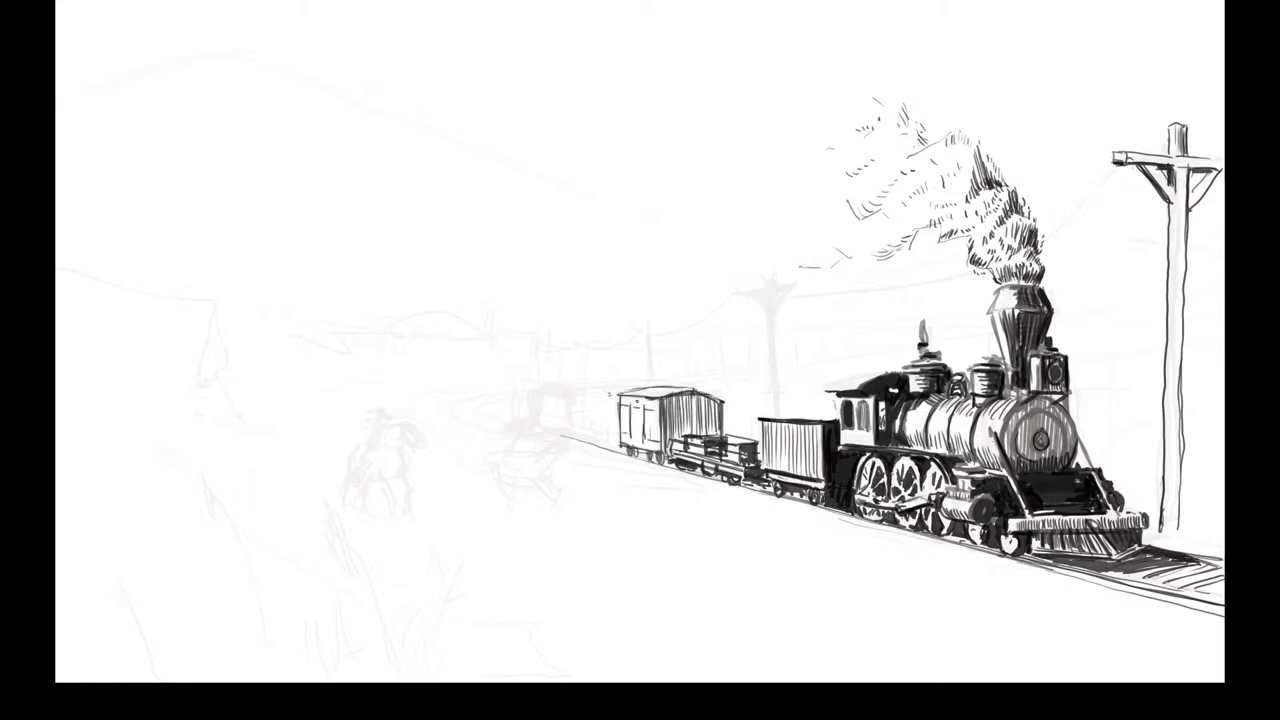
Step: Curve the cab roof, reshape the dome top, and add hatching in the smoke
{"action": "left_click_drag", "start_coordinate": [824, 388], "coordinate": [890, 374]}
{"action": "left_click_drag", "start_coordinate": [924, 318], "coordinate": [924, 344]}
{"action": "left_click_drag", "start_coordinate": [986, 168], "coordinate": [1004, 184]}
{"action": "left_click_drag", "start_coordinate": [924, 232], "coordinate": [936, 248]}
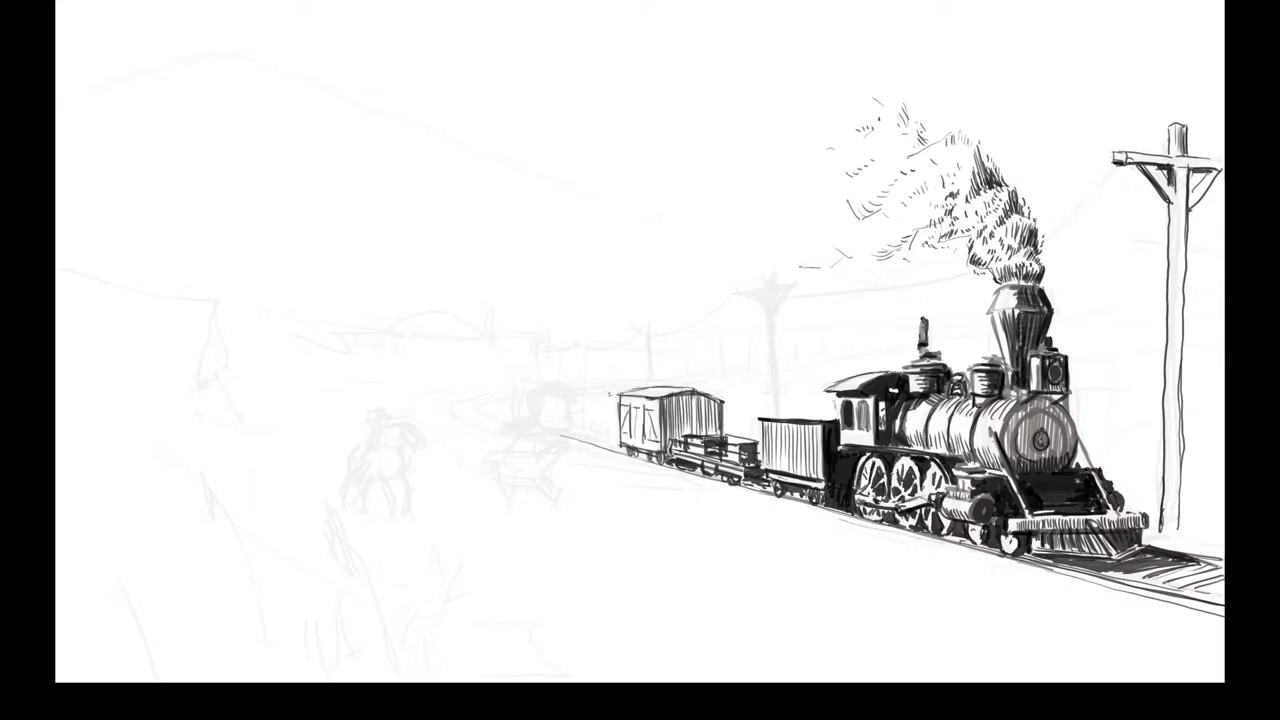
Step: Ink a second telegraph pole with crossarm and braces, and thicken the right pole's shaft
{"action": "left_click_drag", "start_coordinate": [768, 276], "coordinate": [777, 412]}
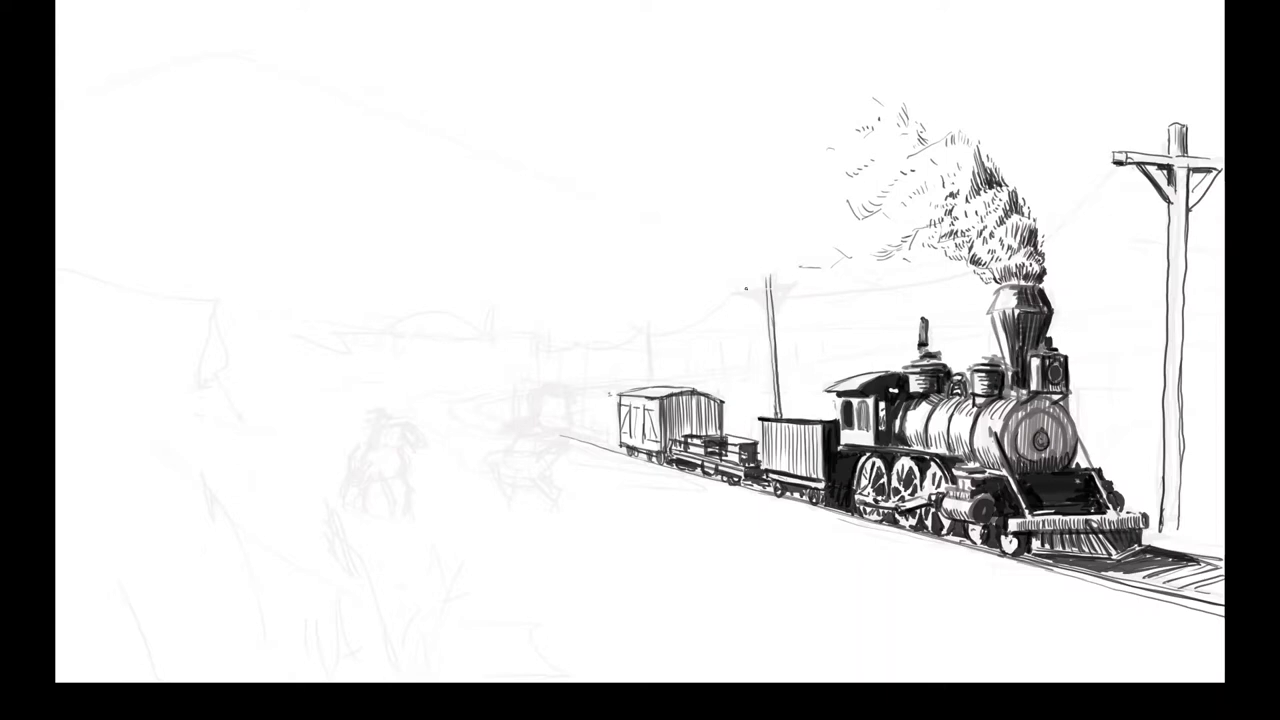
{"action": "left_click_drag", "start_coordinate": [740, 292], "coordinate": [794, 286]}
{"action": "mouse_move", "coordinate": [752, 292]}
{"action": "left_mouse_down"}
{"action": "mouse_move", "coordinate": [782, 306]}
{"action": "mouse_move", "coordinate": [776, 418]}
{"action": "left_mouse_up"}
{"action": "left_click_drag", "start_coordinate": [742, 292], "coordinate": [794, 288]}
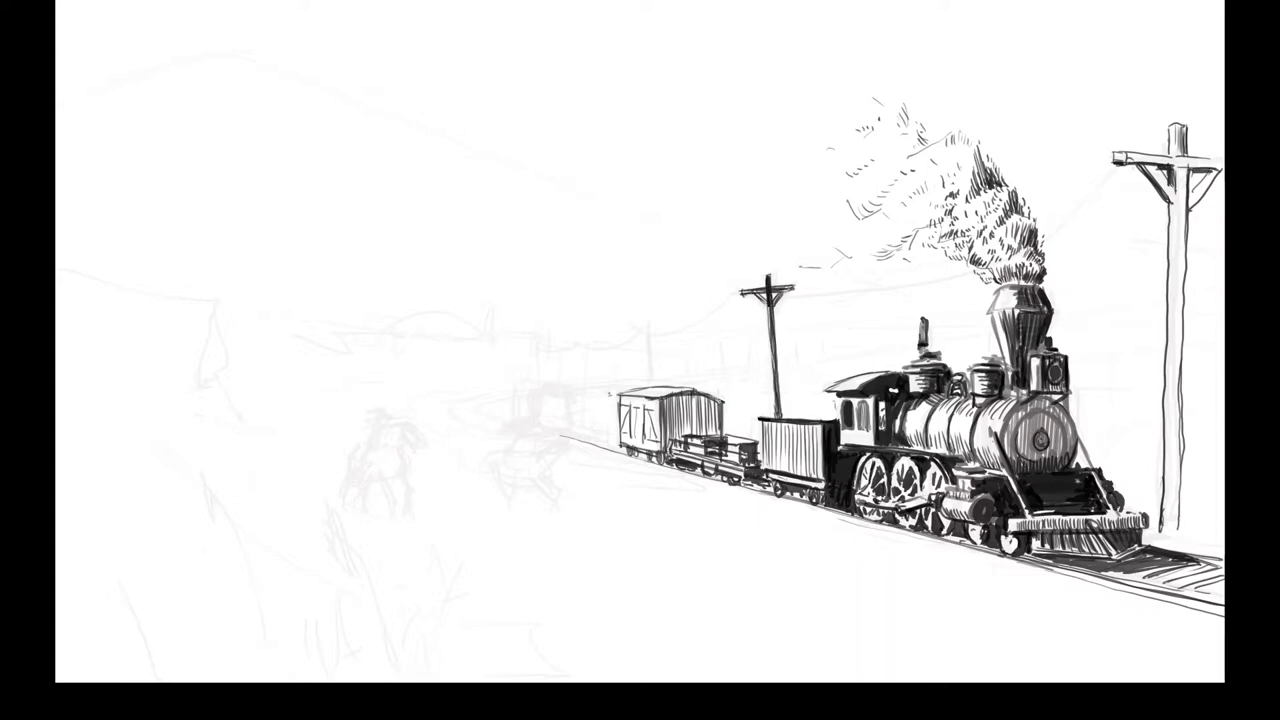
{"action": "left_click_drag", "start_coordinate": [1182, 170], "coordinate": [1168, 534]}
Step: Tick the rail underside, extend the rails left past the boxcar, and sketch a distant railcar
{"action": "left_click_drag", "start_coordinate": [1060, 574], "coordinate": [1162, 608]}
{"action": "left_click_drag", "start_coordinate": [994, 562], "coordinate": [1054, 578]}
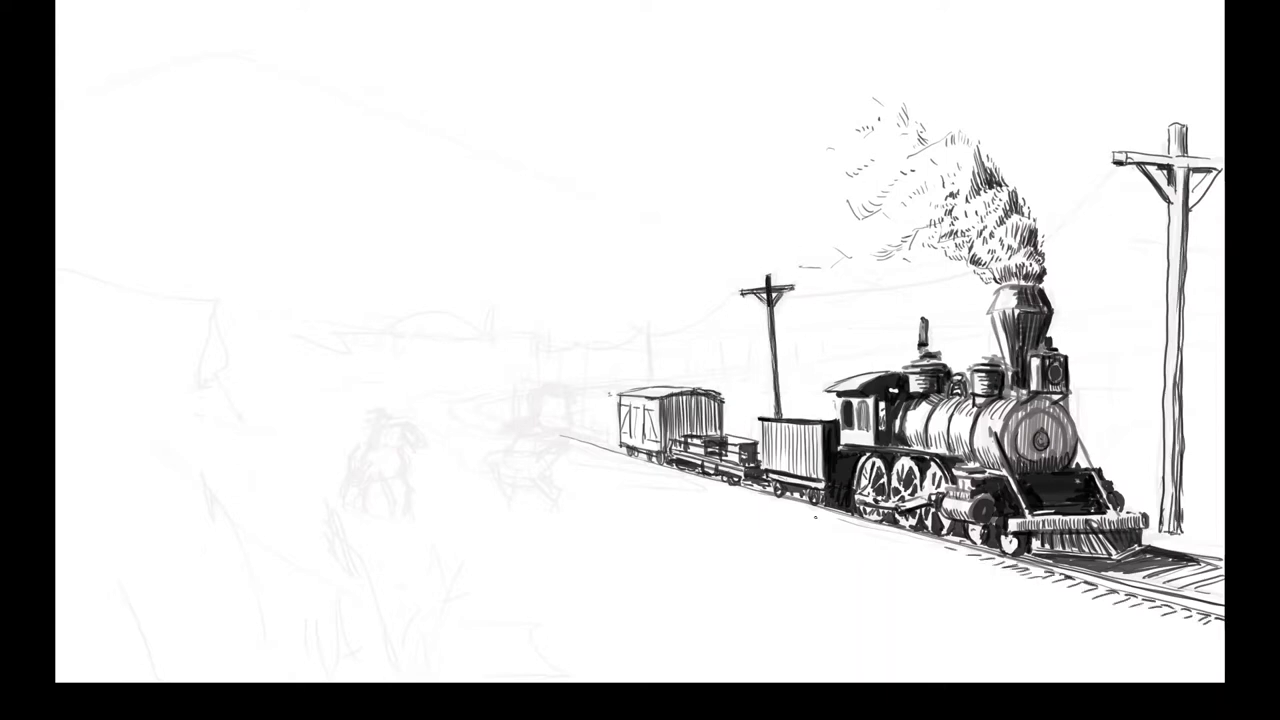
{"action": "left_click_drag", "start_coordinate": [618, 446], "coordinate": [556, 424]}
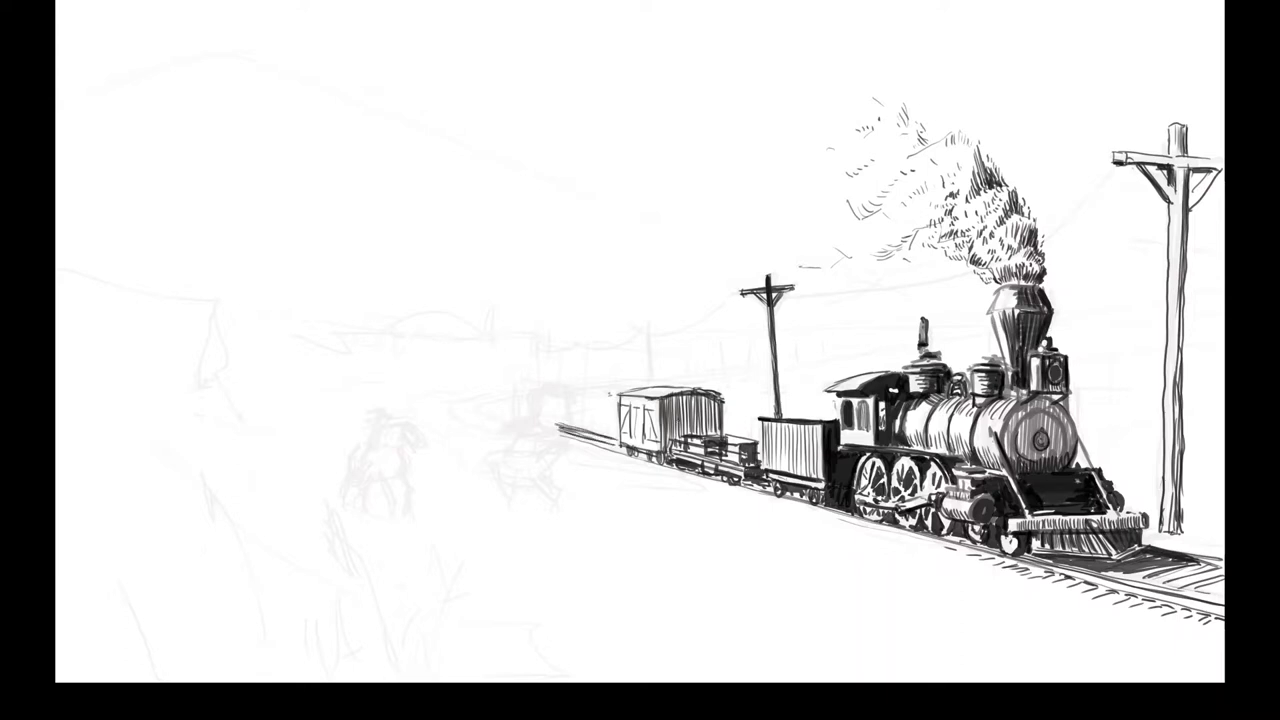
{"action": "left_click_drag", "start_coordinate": [516, 386], "coordinate": [570, 392]}
{"action": "left_click_drag", "start_coordinate": [542, 392], "coordinate": [570, 420]}
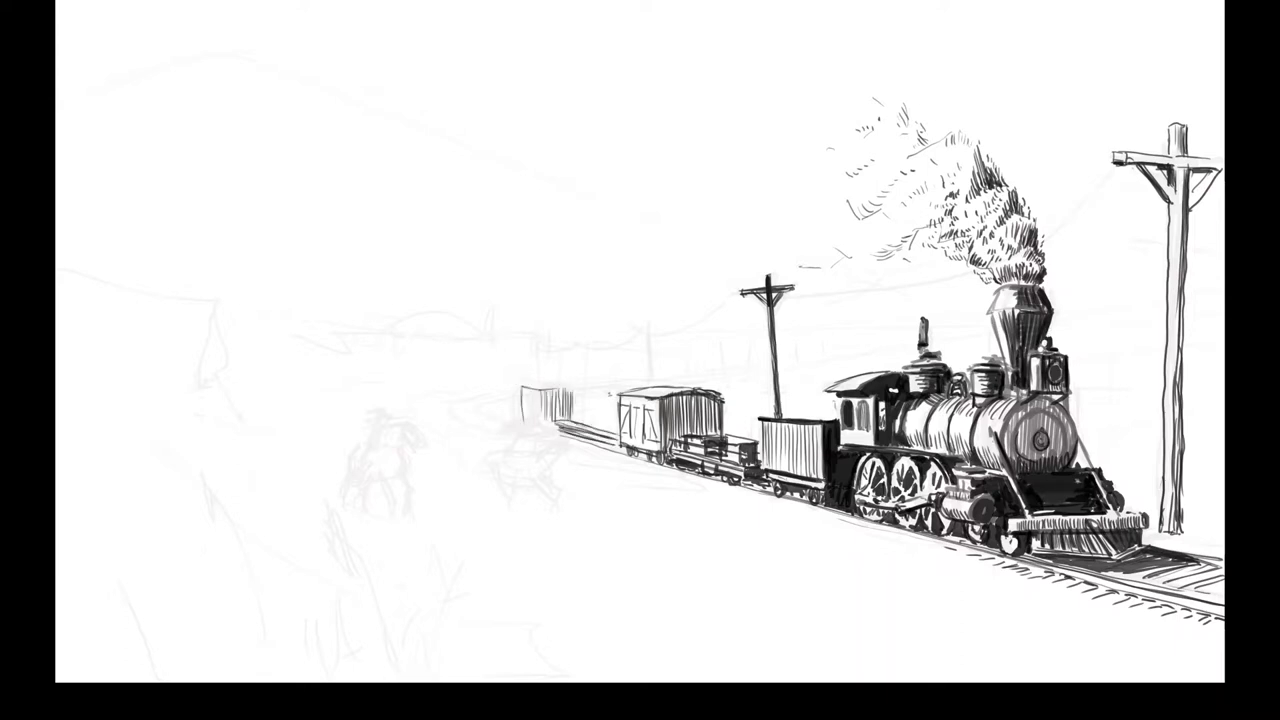
Step: String telegraph wires from the nearer pole and the right pole's crossarm
{"action": "left_click_drag", "start_coordinate": [790, 290], "coordinate": [936, 264]}
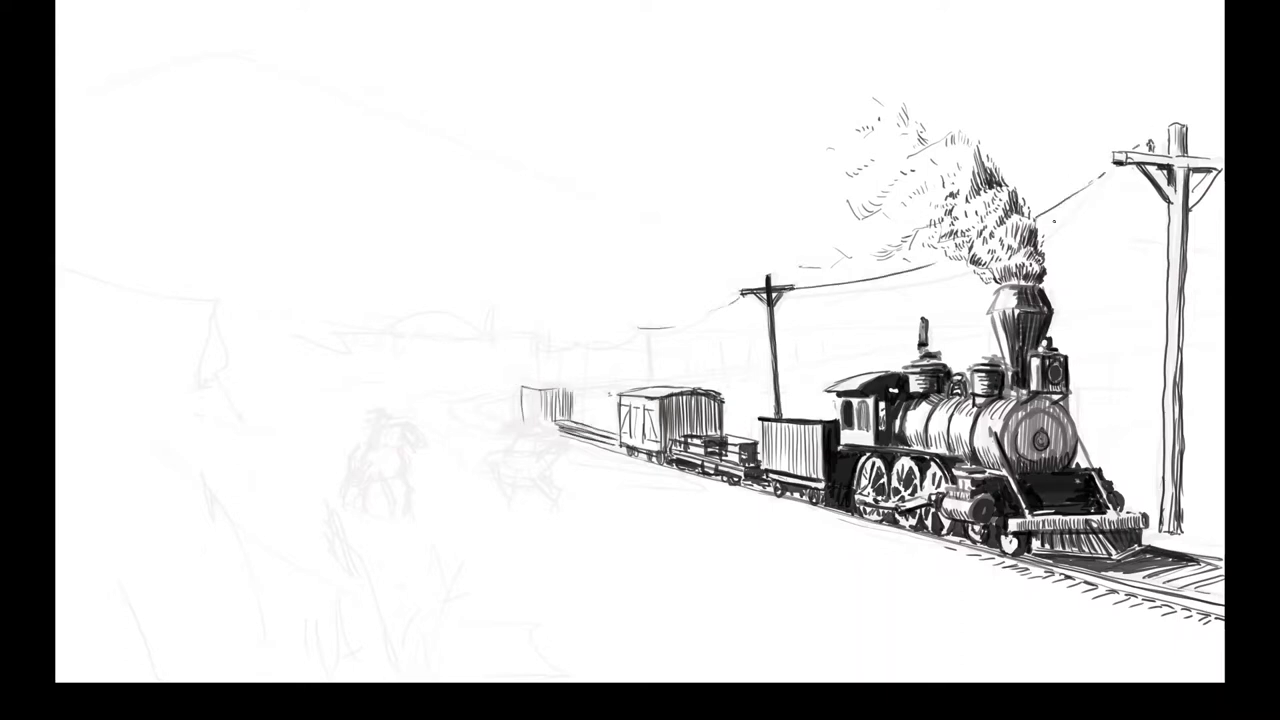
{"action": "left_click_drag", "start_coordinate": [1146, 144], "coordinate": [1222, 126]}
{"action": "left_click_drag", "start_coordinate": [1206, 162], "coordinate": [1224, 146]}
Step: Hatch the boiler front, darken the right pole, and deepen shading under the cowcatcher
{"action": "left_click_drag", "start_coordinate": [1020, 428], "coordinate": [1040, 458]}
{"action": "left_click_drag", "start_coordinate": [1048, 404], "coordinate": [1064, 452]}
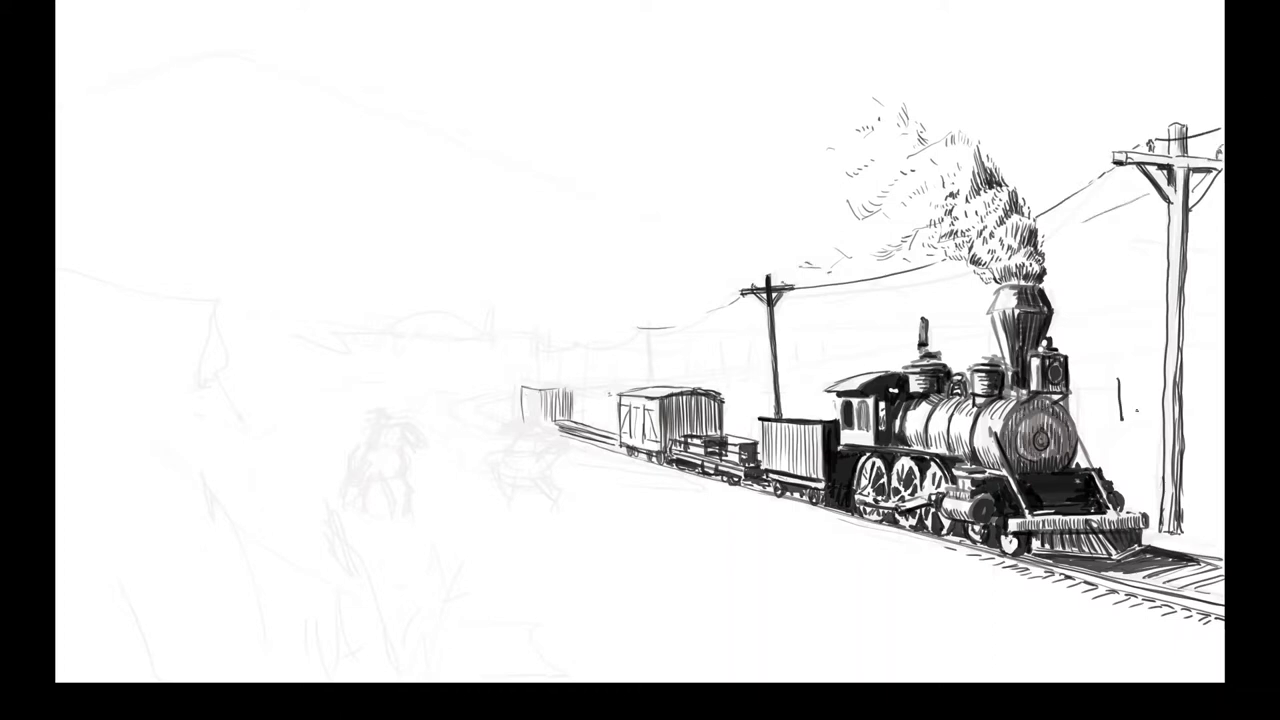
{"action": "left_click_drag", "start_coordinate": [1186, 174], "coordinate": [1182, 354]}
{"action": "left_click_drag", "start_coordinate": [1182, 282], "coordinate": [1178, 528]}
{"action": "left_click_drag", "start_coordinate": [1058, 564], "coordinate": [1172, 554]}
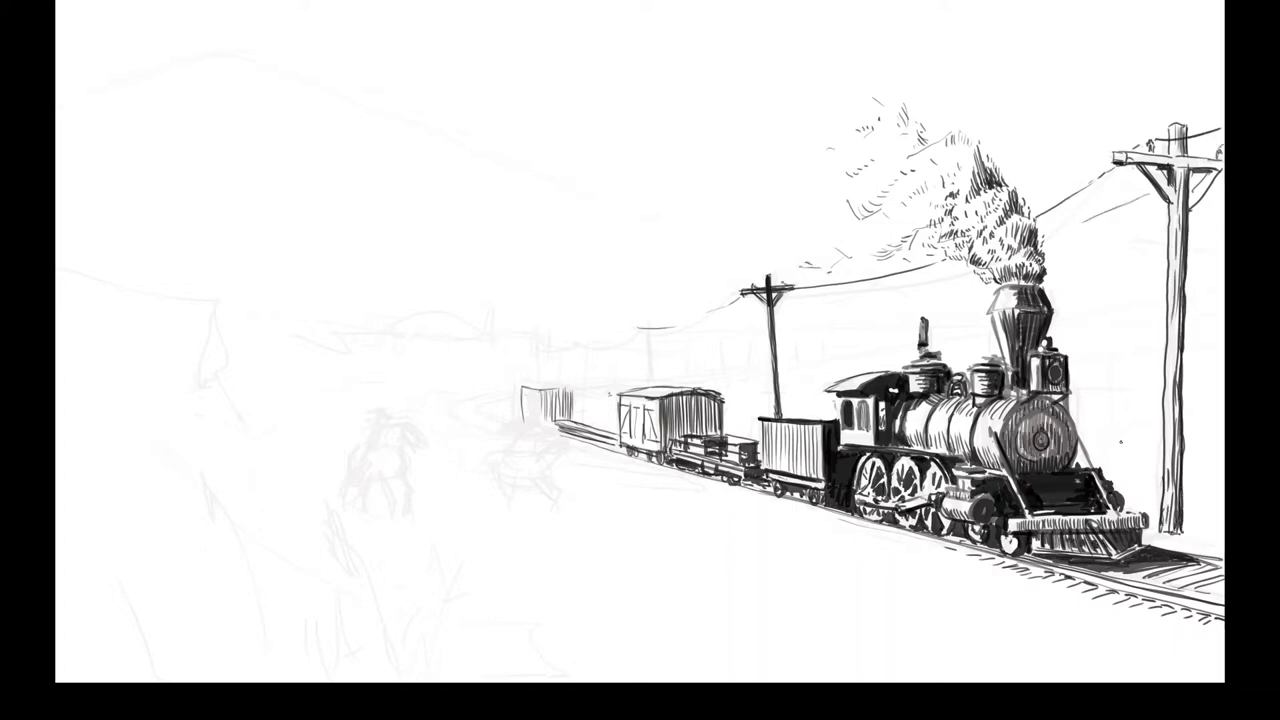
Step: Draw two small distant telegraph poles and a shaded rock at lower left
{"action": "left_click_drag", "start_coordinate": [540, 338], "coordinate": [540, 378]}
{"action": "left_click_drag", "start_coordinate": [561, 343], "coordinate": [562, 422]}
{"action": "left_click_drag", "start_coordinate": [218, 512], "coordinate": [318, 532]}
{"action": "mouse_move", "coordinate": [270, 494]}
{"action": "left_mouse_down"}
{"action": "mouse_move", "coordinate": [300, 532]}
{"action": "mouse_move", "coordinate": [332, 536]}
{"action": "left_mouse_up"}
{"action": "left_click_drag", "start_coordinate": [218, 378], "coordinate": [262, 442]}
Step: Outline the left mesa's top, face and sloped base with vertical hatching
{"action": "left_click_drag", "start_coordinate": [58, 280], "coordinate": [196, 302]}
{"action": "mouse_move", "coordinate": [196, 304]}
{"action": "left_mouse_down"}
{"action": "mouse_move", "coordinate": [212, 376]}
{"action": "mouse_move", "coordinate": [278, 440]}
{"action": "left_mouse_up"}
{"action": "left_click_drag", "start_coordinate": [62, 420], "coordinate": [156, 484]}
{"action": "left_click_drag", "start_coordinate": [186, 312], "coordinate": [196, 398]}
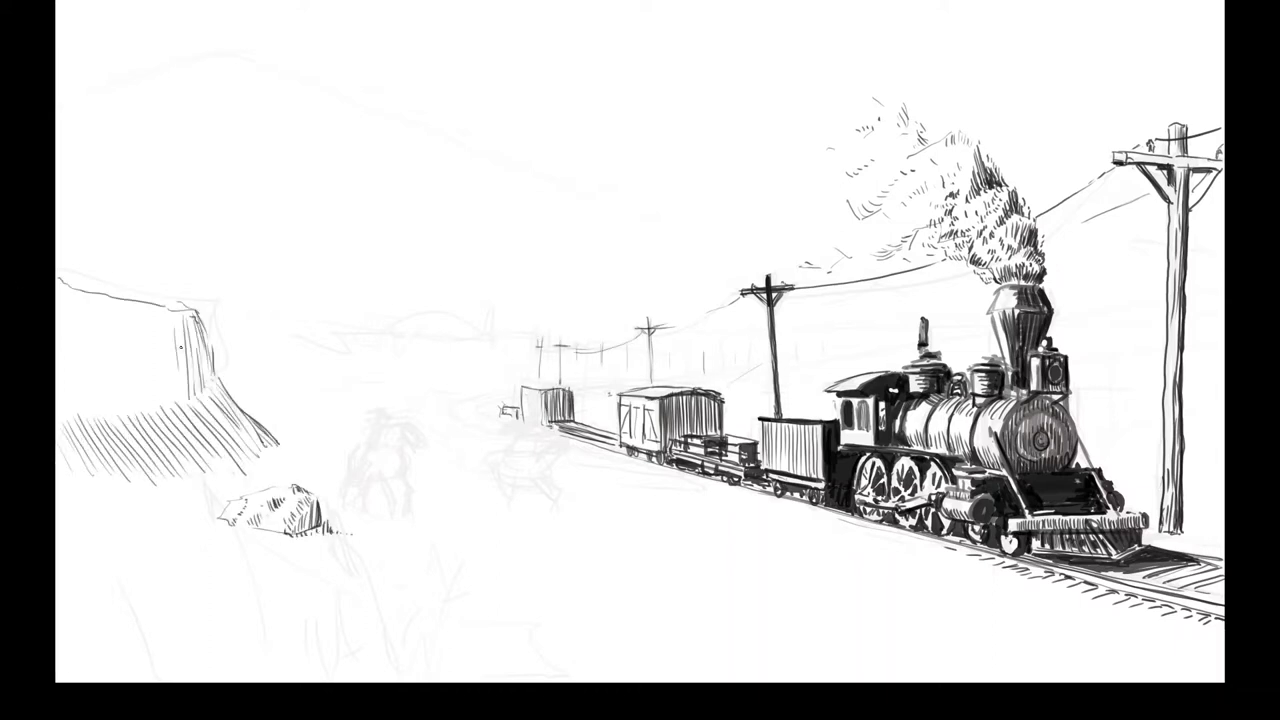
{"action": "left_click_drag", "start_coordinate": [112, 338], "coordinate": [118, 420]}
{"action": "left_click_drag", "start_coordinate": [190, 358], "coordinate": [200, 402]}
Step: Sketch small figures on the mesa top, darken its edge, and add more hatching and a ledge
{"action": "left_click_drag", "start_coordinate": [112, 388], "coordinate": [130, 416]}
{"action": "mouse_move", "coordinate": [140, 340]}
{"action": "left_mouse_down"}
{"action": "mouse_move", "coordinate": [200, 362]}
{"action": "mouse_move", "coordinate": [216, 394]}
{"action": "left_mouse_up"}
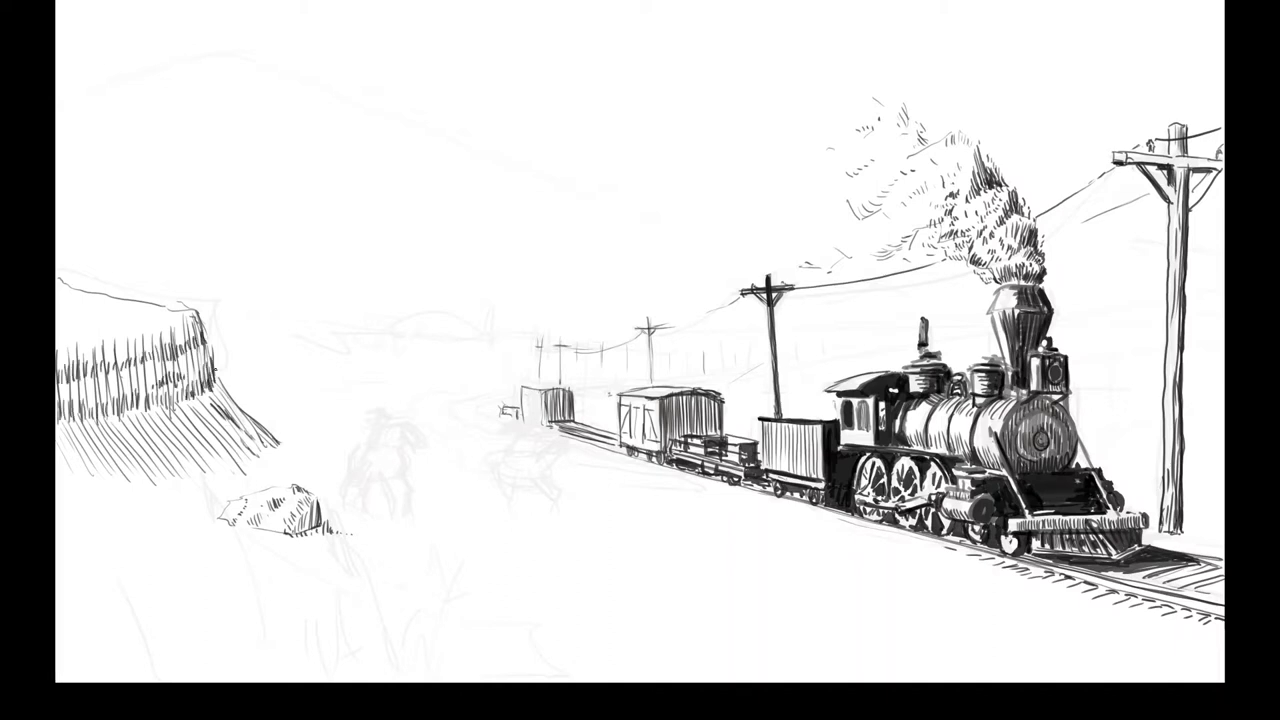
{"action": "mouse_move", "coordinate": [78, 300]}
{"action": "left_mouse_down"}
{"action": "mouse_move", "coordinate": [154, 286]}
{"action": "mouse_move", "coordinate": [118, 286]}
{"action": "left_mouse_up"}
{"action": "left_click_drag", "start_coordinate": [104, 316], "coordinate": [154, 302]}
{"action": "left_click_drag", "start_coordinate": [72, 288], "coordinate": [82, 308]}
{"action": "left_click_drag", "start_coordinate": [150, 402], "coordinate": [194, 440]}
{"action": "mouse_move", "coordinate": [56, 330]}
{"action": "left_mouse_down"}
{"action": "mouse_move", "coordinate": [104, 346]}
{"action": "mouse_move", "coordinate": [190, 304]}
{"action": "left_mouse_up"}
{"action": "left_click_drag", "start_coordinate": [92, 296], "coordinate": [108, 310]}
{"action": "left_click_drag", "start_coordinate": [236, 400], "coordinate": [330, 404]}
Step: Add a flatcar at the train's rear and detail the distant ledge
{"action": "left_click_drag", "start_coordinate": [874, 284], "coordinate": [960, 274]}
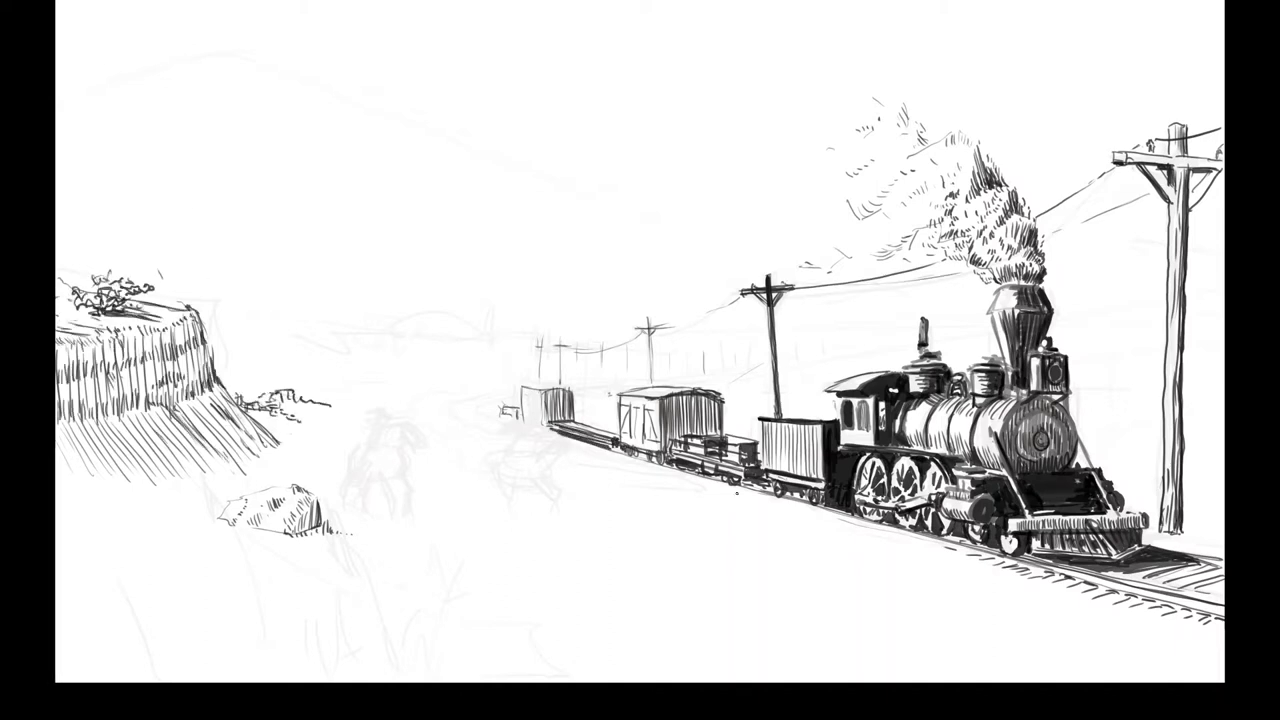
{"action": "left_click_drag", "start_coordinate": [548, 424], "coordinate": [626, 448]}
{"action": "left_click_drag", "start_coordinate": [518, 418], "coordinate": [552, 428]}
Step: Sketch the top-left hill ridge, plus bushes, a steam wisp and grass tufts right of the locomotive
{"action": "mouse_move", "coordinate": [66, 110]}
{"action": "left_mouse_down"}
{"action": "mouse_move", "coordinate": [126, 64]}
{"action": "mouse_move", "coordinate": [298, 74]}
{"action": "left_mouse_up"}
{"action": "mouse_move", "coordinate": [1126, 508]}
{"action": "left_mouse_down"}
{"action": "mouse_move", "coordinate": [1210, 548]}
{"action": "mouse_move", "coordinate": [1210, 470]}
{"action": "left_mouse_up"}
{"action": "left_click_drag", "start_coordinate": [1072, 386], "coordinate": [1156, 364]}
{"action": "left_click_drag", "start_coordinate": [1194, 426], "coordinate": [1224, 388]}
{"action": "left_click_drag", "start_coordinate": [1116, 498], "coordinate": [1162, 486]}
{"action": "left_click_drag", "start_coordinate": [1104, 404], "coordinate": [1224, 364]}
{"action": "left_click_drag", "start_coordinate": [1204, 434], "coordinate": [1224, 392]}
{"action": "left_click_drag", "start_coordinate": [1088, 446], "coordinate": [1112, 418]}
{"action": "left_click_drag", "start_coordinate": [298, 74], "coordinate": [316, 88]}
Step: Continue the grassy hill ridge rightward and touch up the mesa's edge
{"action": "left_click_drag", "start_coordinate": [270, 48], "coordinate": [356, 100]}
{"action": "left_click_drag", "start_coordinate": [190, 312], "coordinate": [204, 404]}
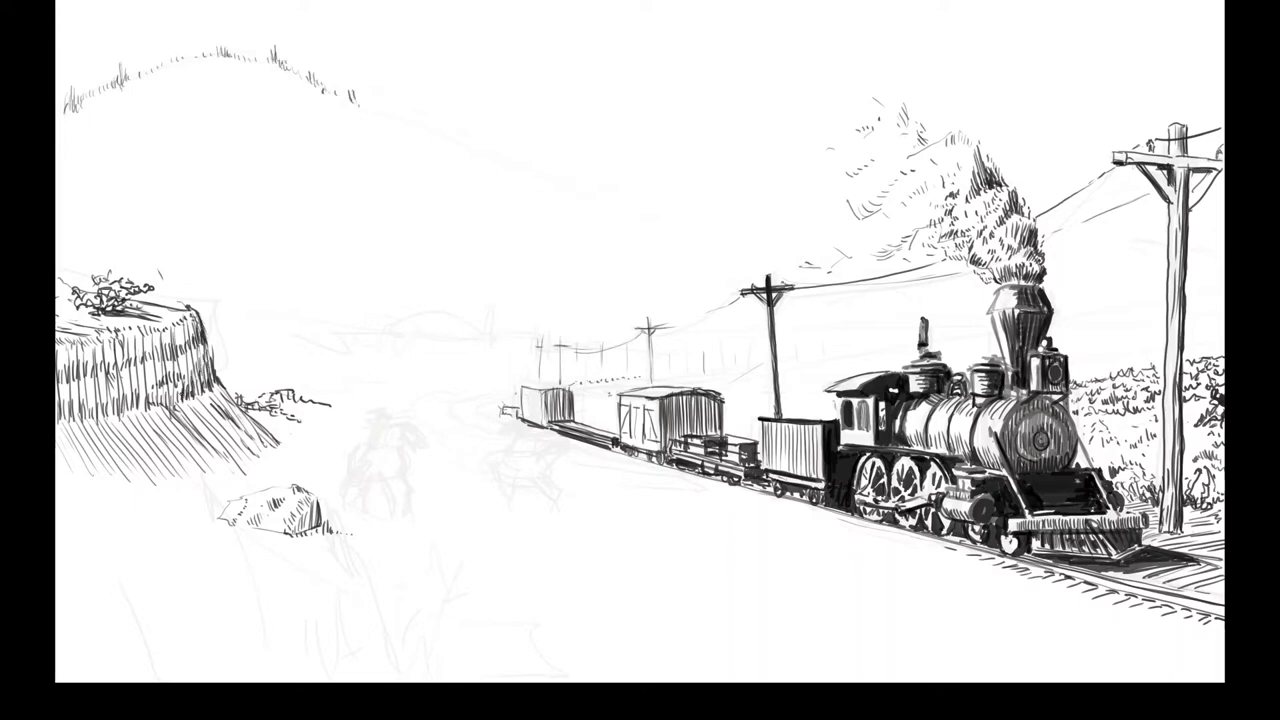
{"action": "left_click_drag", "start_coordinate": [58, 122], "coordinate": [104, 74]}
{"action": "left_click_drag", "start_coordinate": [392, 104], "coordinate": [480, 158]}
{"action": "left_click_drag", "start_coordinate": [548, 182], "coordinate": [668, 224]}
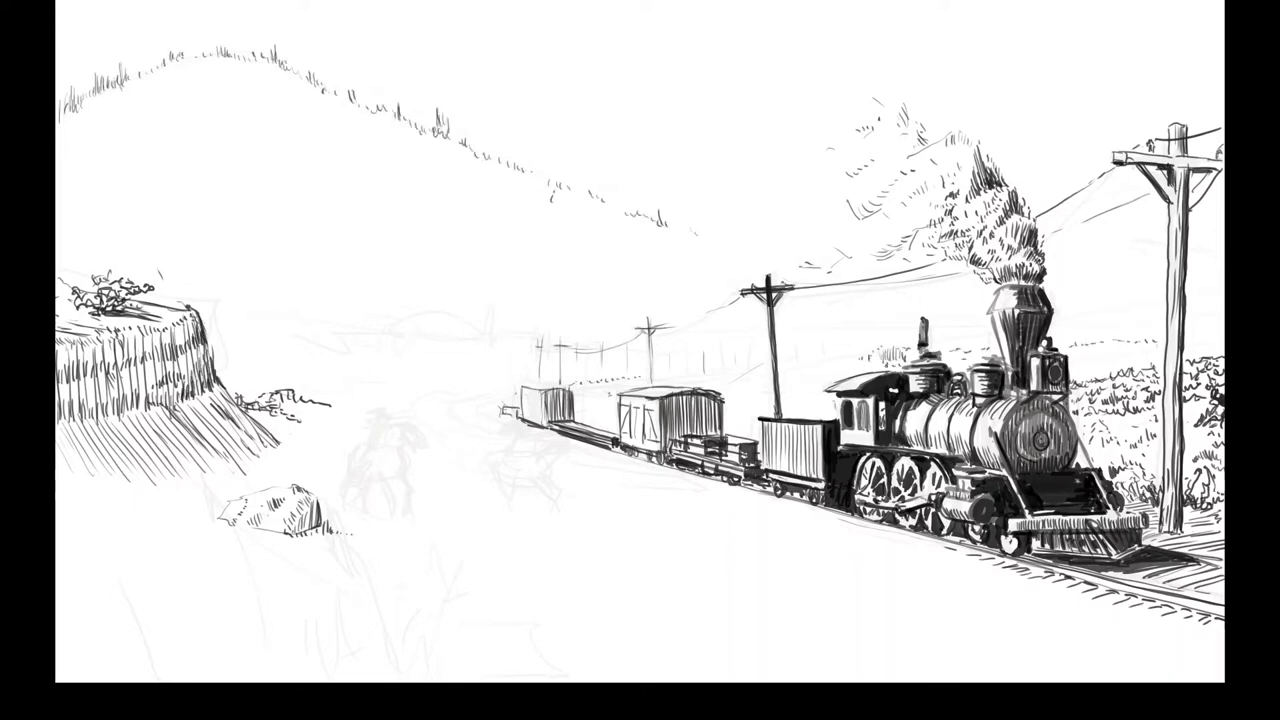
Step: Fill the left hillside with vertical hatch strokes from ridge to lower slope
{"action": "left_click_drag", "start_coordinate": [120, 80], "coordinate": [122, 138]}
{"action": "left_click_drag", "start_coordinate": [284, 72], "coordinate": [284, 142]}
{"action": "left_click_drag", "start_coordinate": [356, 102], "coordinate": [358, 172]}
{"action": "left_click_drag", "start_coordinate": [490, 154], "coordinate": [492, 224]}
{"action": "left_click_drag", "start_coordinate": [588, 196], "coordinate": [588, 246]}
{"action": "left_click_drag", "start_coordinate": [706, 222], "coordinate": [706, 264]}
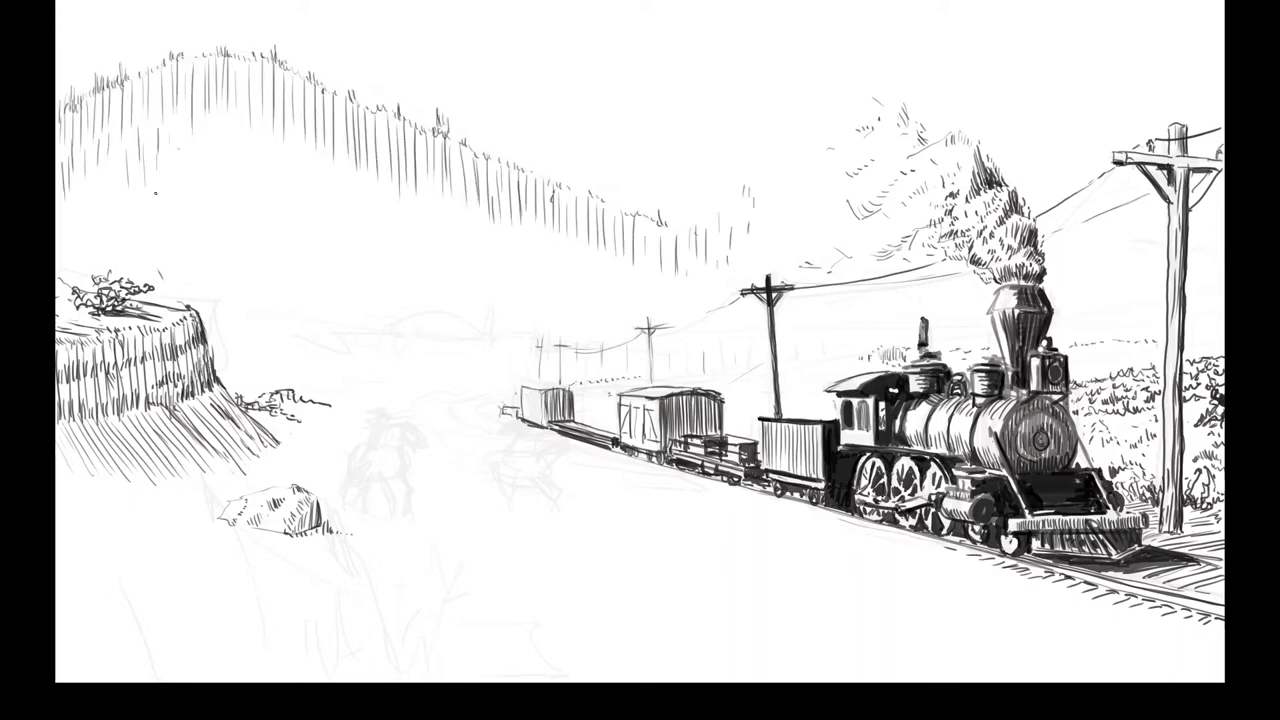
{"action": "left_click_drag", "start_coordinate": [88, 206], "coordinate": [88, 234]}
{"action": "left_click_drag", "start_coordinate": [241, 128], "coordinate": [241, 188]}
{"action": "left_click_drag", "start_coordinate": [657, 224], "coordinate": [657, 276]}
{"action": "left_click_drag", "start_coordinate": [513, 220], "coordinate": [513, 312]}
{"action": "left_click_drag", "start_coordinate": [106, 200], "coordinate": [106, 276]}
{"action": "left_click_drag", "start_coordinate": [343, 156], "coordinate": [343, 230]}
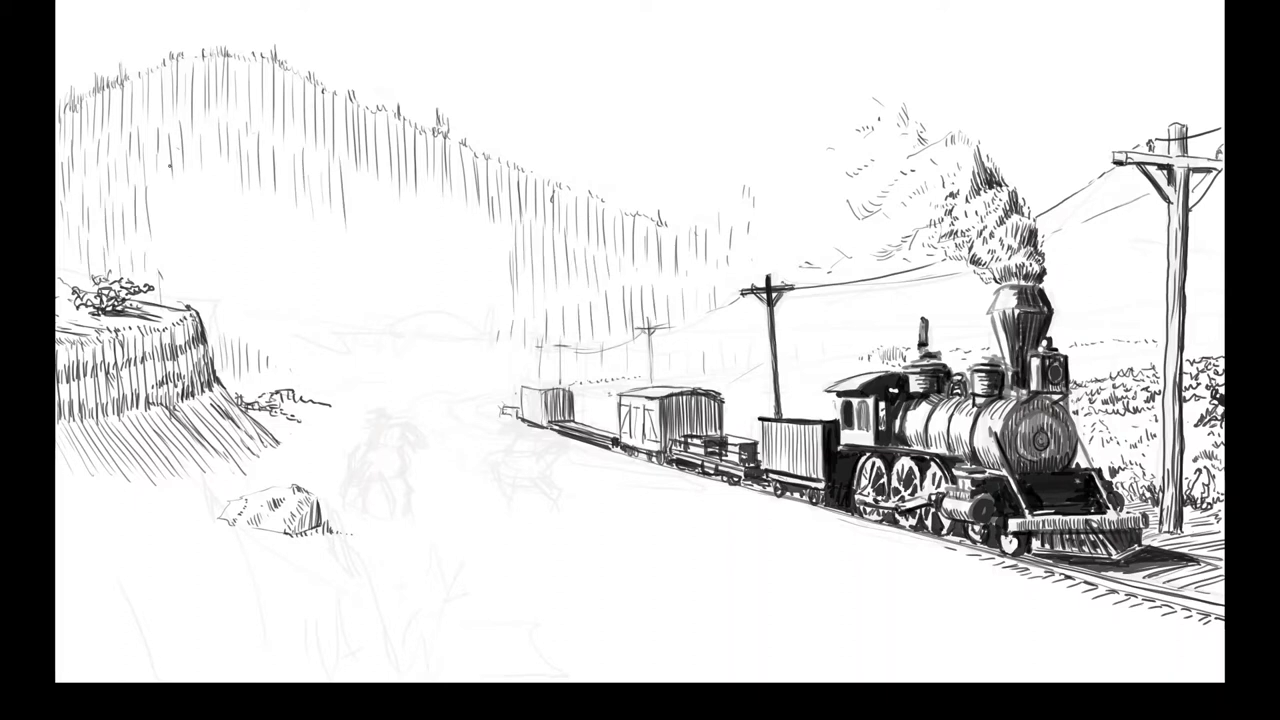
Step: Dab small distant bushes and marks along the valley floor near the rock
{"action": "left_click_drag", "start_coordinate": [200, 152], "coordinate": [200, 224]}
{"action": "left_click_drag", "start_coordinate": [168, 488], "coordinate": [186, 498]}
{"action": "left_click_drag", "start_coordinate": [300, 530], "coordinate": [344, 550]}
{"action": "mouse_move", "coordinate": [400, 342]}
{"action": "left_mouse_down"}
{"action": "mouse_move", "coordinate": [464, 338]}
{"action": "mouse_move", "coordinate": [392, 340]}
{"action": "left_mouse_up"}
{"action": "left_click_drag", "start_coordinate": [472, 380], "coordinate": [508, 378]}
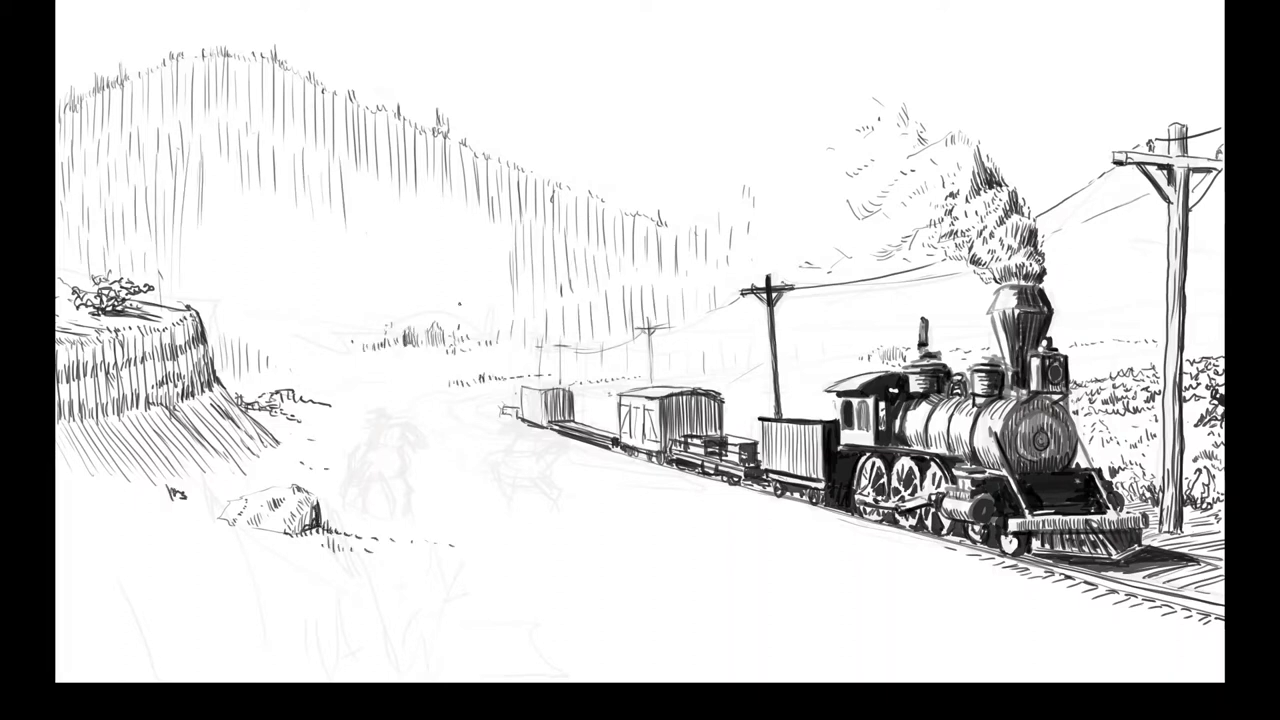
Step: Add further vertical hatching to the middle of the hillside
{"action": "left_click_drag", "start_coordinate": [237, 172], "coordinate": [237, 272]}
{"action": "left_click_drag", "start_coordinate": [270, 176], "coordinate": [270, 270]}
{"action": "left_click_drag", "start_coordinate": [301, 252], "coordinate": [301, 400]}
{"action": "left_click_drag", "start_coordinate": [361, 160], "coordinate": [361, 256]}
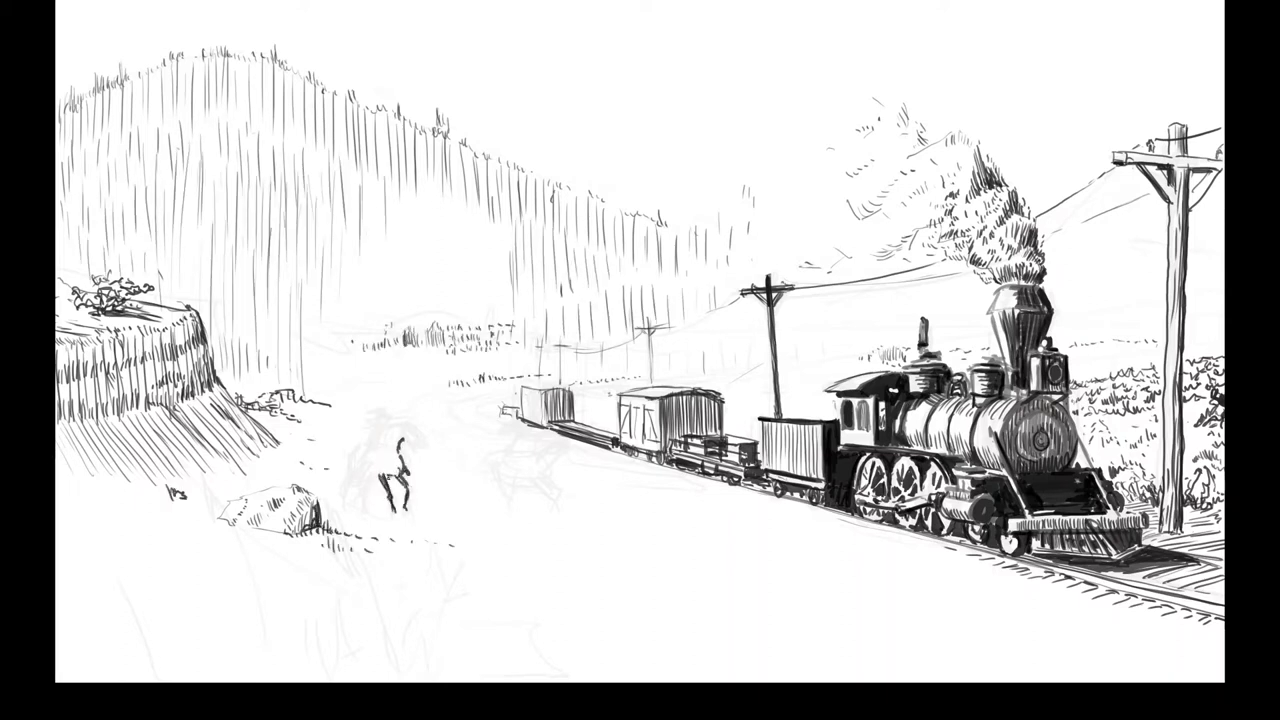
Step: Ink the dark horse over its sketch, darken its back, and add the rider
{"action": "mouse_move", "coordinate": [404, 436]}
{"action": "left_mouse_down"}
{"action": "mouse_move", "coordinate": [392, 480]}
{"action": "mouse_move", "coordinate": [404, 508]}
{"action": "left_mouse_up"}
{"action": "left_click_drag", "start_coordinate": [358, 450], "coordinate": [356, 472]}
{"action": "left_click_drag", "start_coordinate": [396, 428], "coordinate": [362, 504]}
{"action": "mouse_move", "coordinate": [356, 452]}
{"action": "left_mouse_down"}
{"action": "mouse_move", "coordinate": [346, 500]}
{"action": "mouse_move", "coordinate": [376, 486]}
{"action": "left_mouse_up"}
{"action": "mouse_move", "coordinate": [398, 424]}
{"action": "left_mouse_down"}
{"action": "mouse_move", "coordinate": [404, 446]}
{"action": "mouse_move", "coordinate": [380, 462]}
{"action": "left_mouse_up"}
{"action": "left_click_drag", "start_coordinate": [370, 428], "coordinate": [414, 420]}
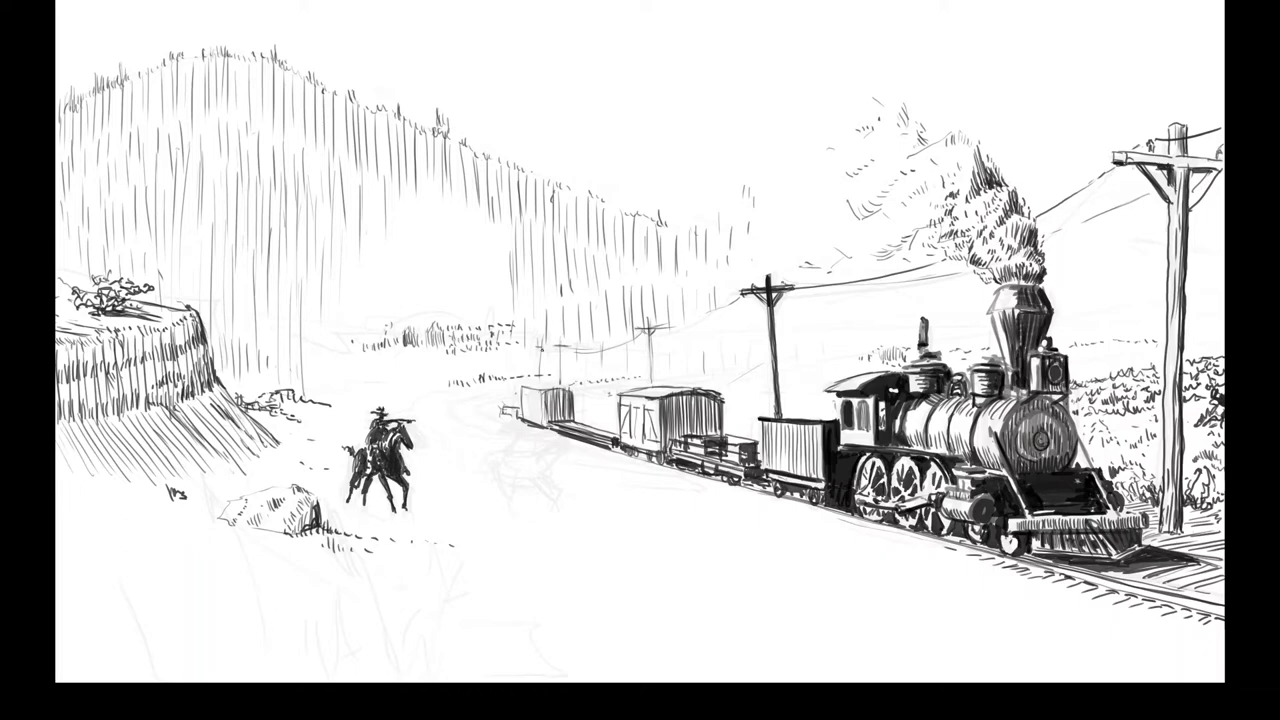
Step: Add a small figure beside the horse, a ground curve, and cliff hatching near the rock
{"action": "left_click_drag", "start_coordinate": [350, 440], "coordinate": [356, 452]}
{"action": "left_click_drag", "start_coordinate": [624, 546], "coordinate": [748, 536]}
{"action": "left_click_drag", "start_coordinate": [340, 316], "coordinate": [342, 404]}
{"action": "left_click_drag", "start_coordinate": [418, 182], "coordinate": [418, 336]}
{"action": "left_click_drag", "start_coordinate": [446, 154], "coordinate": [448, 294]}
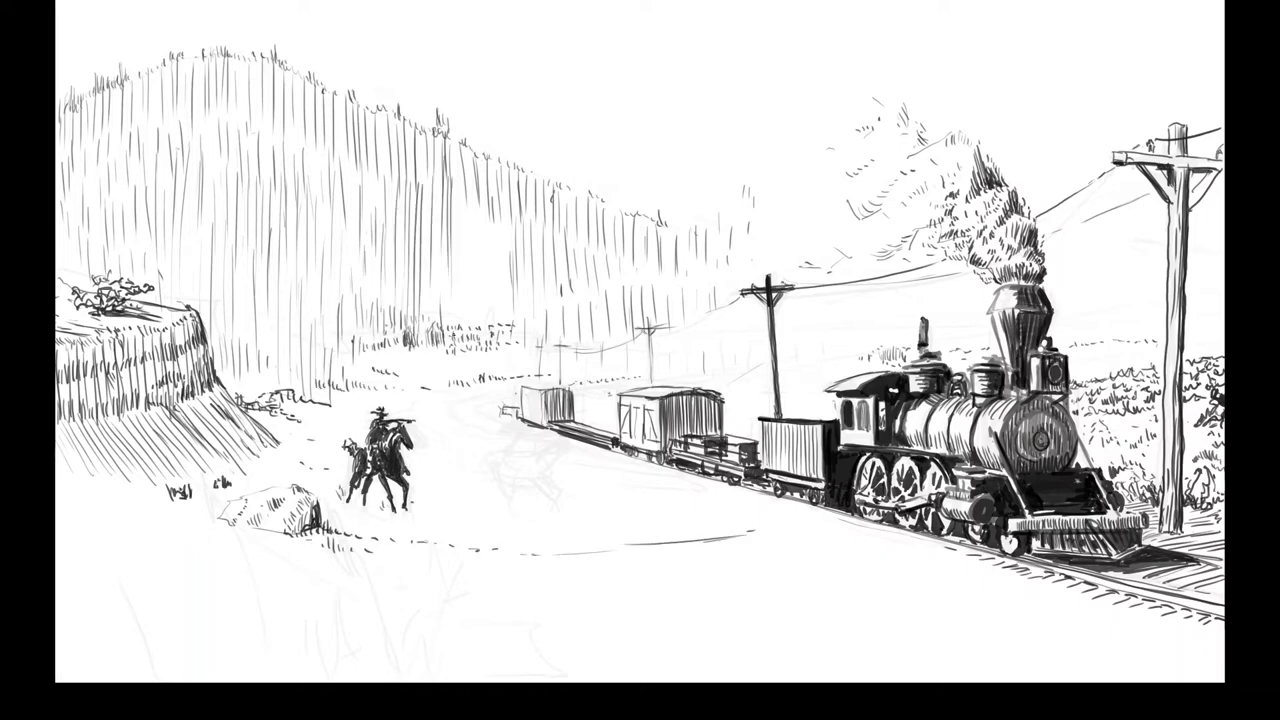
{"action": "left_click_drag", "start_coordinate": [502, 242], "coordinate": [502, 340]}
Step: Draw grass tufts by the pole base and cab, and strokes along the cliff base
{"action": "left_click_drag", "start_coordinate": [738, 402], "coordinate": [744, 416]}
{"action": "left_click_drag", "start_coordinate": [806, 398], "coordinate": [812, 412]}
{"action": "left_click_drag", "start_coordinate": [264, 428], "coordinate": [324, 470]}
{"action": "left_click_drag", "start_coordinate": [806, 300], "coordinate": [808, 358]}
Step: Hatch the hillside behind the locomotive and pole with vertical strokes
{"action": "left_click_drag", "start_coordinate": [958, 288], "coordinate": [958, 348]}
{"action": "left_click_drag", "start_coordinate": [1075, 256], "coordinate": [1075, 356]}
{"action": "left_click_drag", "start_coordinate": [1217, 232], "coordinate": [1217, 324]}
{"action": "left_click_drag", "start_coordinate": [1075, 212], "coordinate": [1075, 260]}
{"action": "left_click_drag", "start_coordinate": [1126, 218], "coordinate": [1126, 254]}
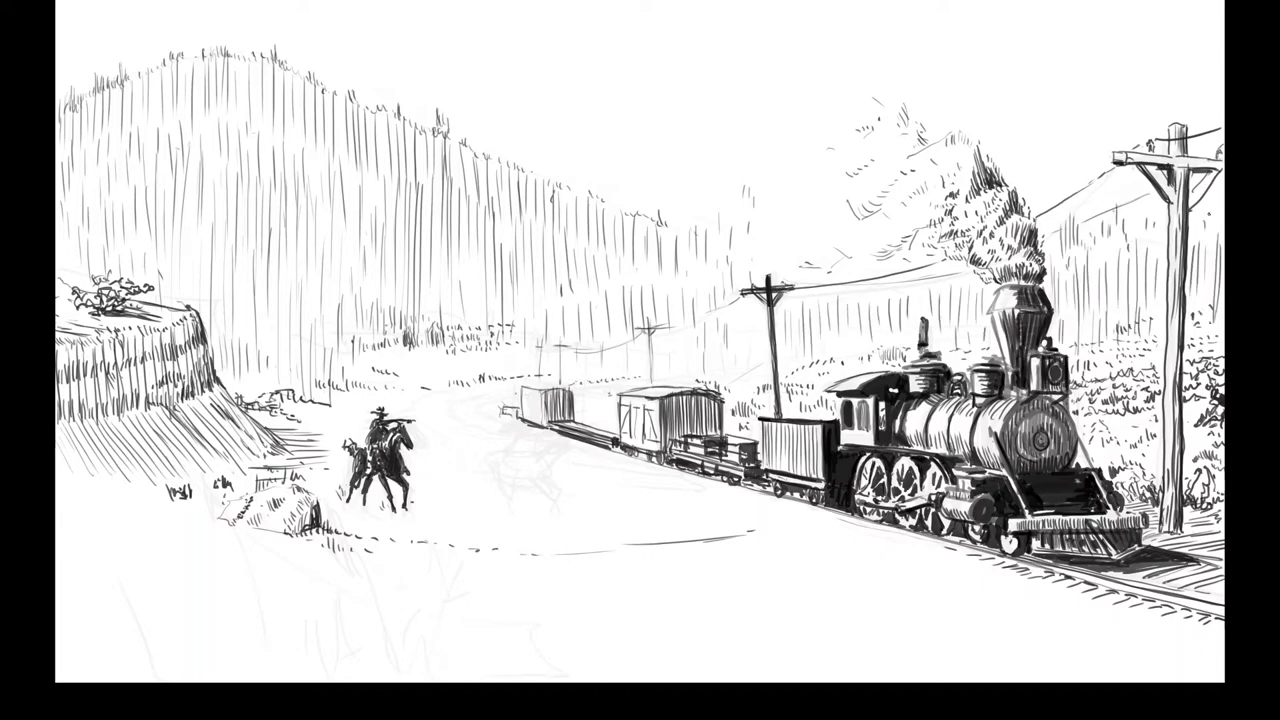
{"action": "mouse_move", "coordinate": [1209, 200]}
{"action": "left_mouse_down"}
{"action": "mouse_move", "coordinate": [1209, 242]}
{"action": "mouse_move", "coordinate": [1151, 316]}
{"action": "left_mouse_up"}
{"action": "left_click_drag", "start_coordinate": [1209, 256], "coordinate": [1209, 324]}
{"action": "left_click_drag", "start_coordinate": [189, 252], "coordinate": [189, 306]}
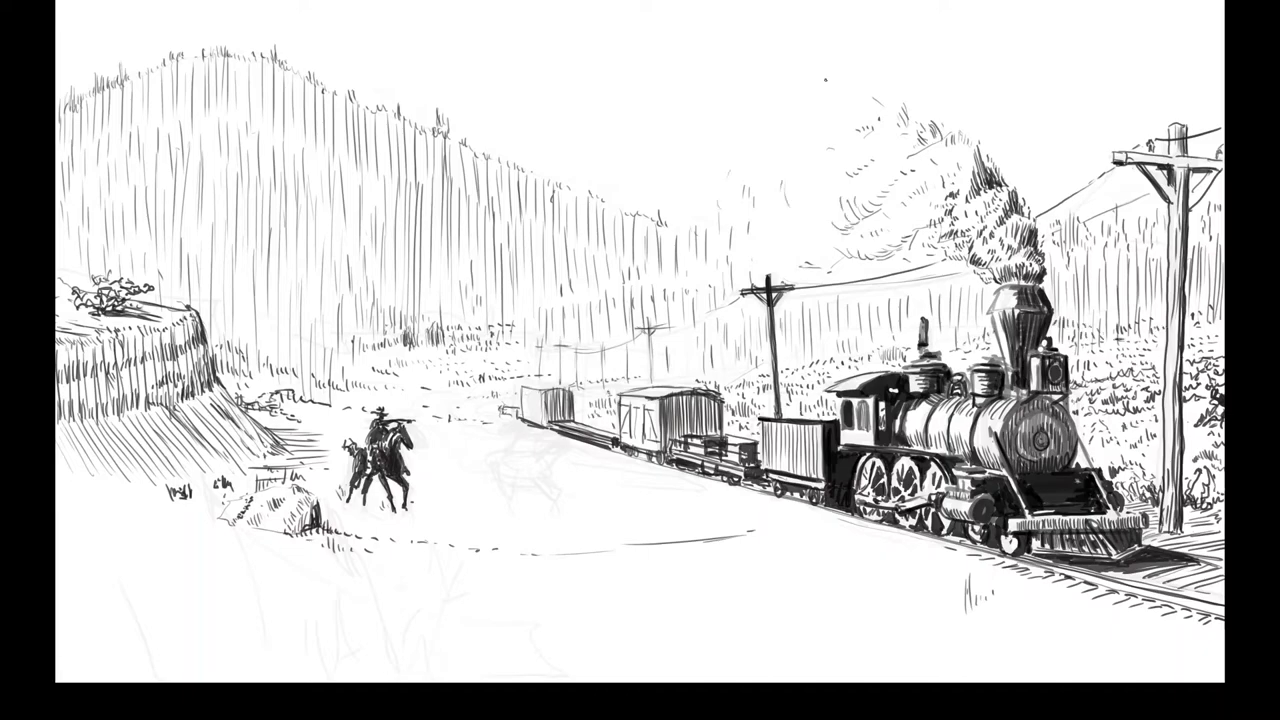
Step: Draw grass strokes across the bottom-right foreground
{"action": "left_click_drag", "start_coordinate": [850, 600], "coordinate": [862, 636]}
{"action": "left_click_drag", "start_coordinate": [958, 624], "coordinate": [962, 650]}
{"action": "left_click_drag", "start_coordinate": [876, 578], "coordinate": [880, 636]}
{"action": "left_click_drag", "start_coordinate": [1064, 636], "coordinate": [1082, 656]}
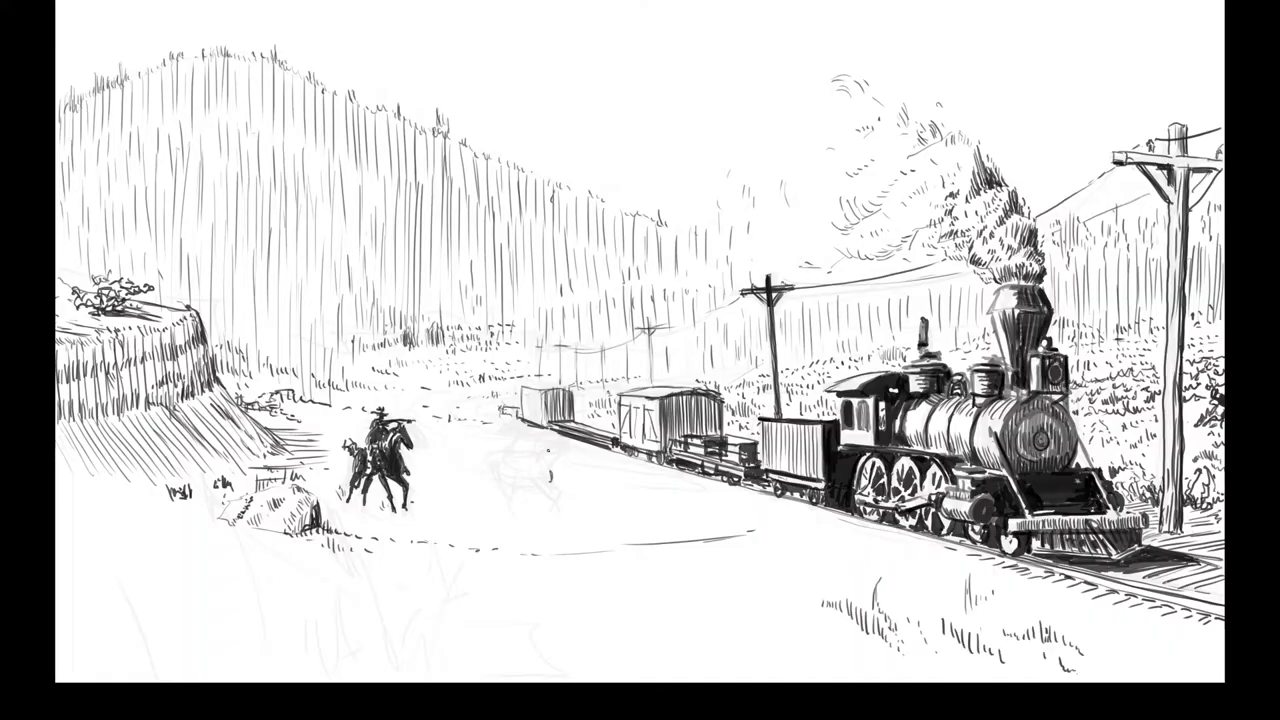
{"action": "left_click_drag", "start_coordinate": [548, 472], "coordinate": [560, 514]}
Step: Sketch a white horse with a rider beside the first, then define them
{"action": "left_click_drag", "start_coordinate": [498, 466], "coordinate": [510, 510]}
{"action": "left_click_drag", "start_coordinate": [505, 432], "coordinate": [522, 464]}
{"action": "left_click_drag", "start_coordinate": [515, 448], "coordinate": [540, 478]}
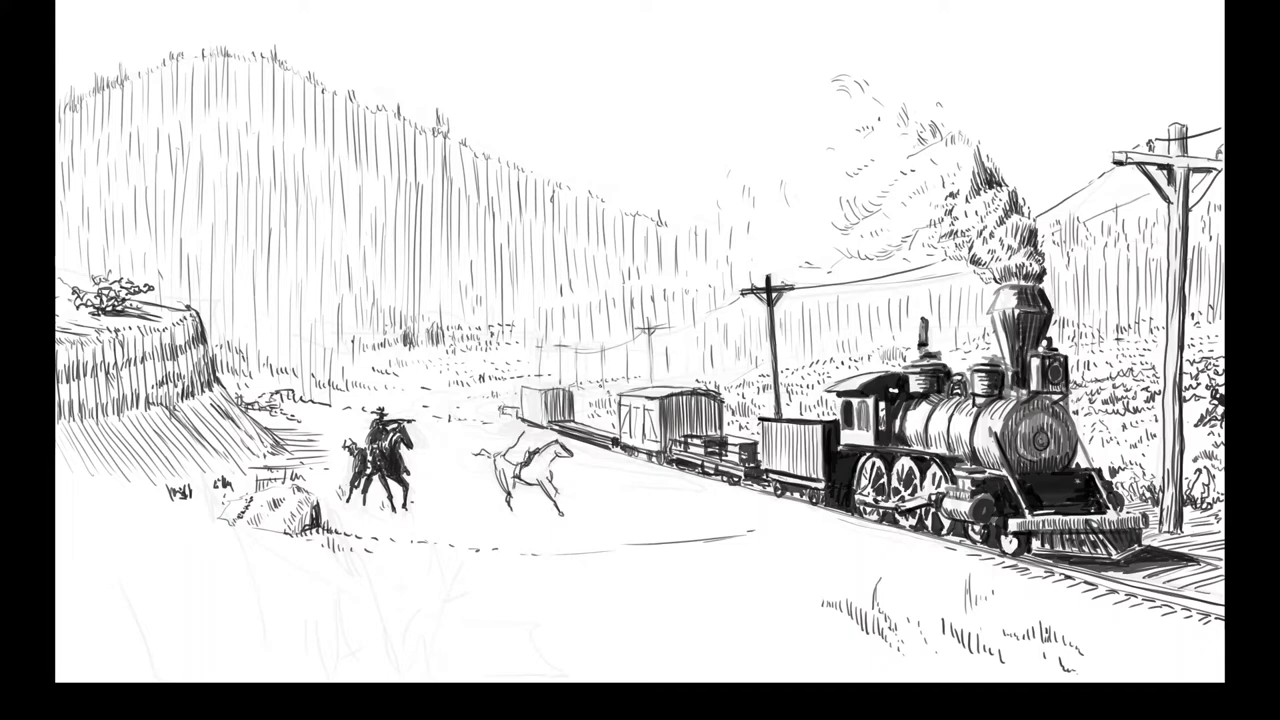
{"action": "mouse_move", "coordinate": [526, 432]}
{"action": "left_mouse_down"}
{"action": "mouse_move", "coordinate": [570, 460]}
{"action": "mouse_move", "coordinate": [520, 502]}
{"action": "mouse_move", "coordinate": [564, 478]}
{"action": "left_mouse_up"}
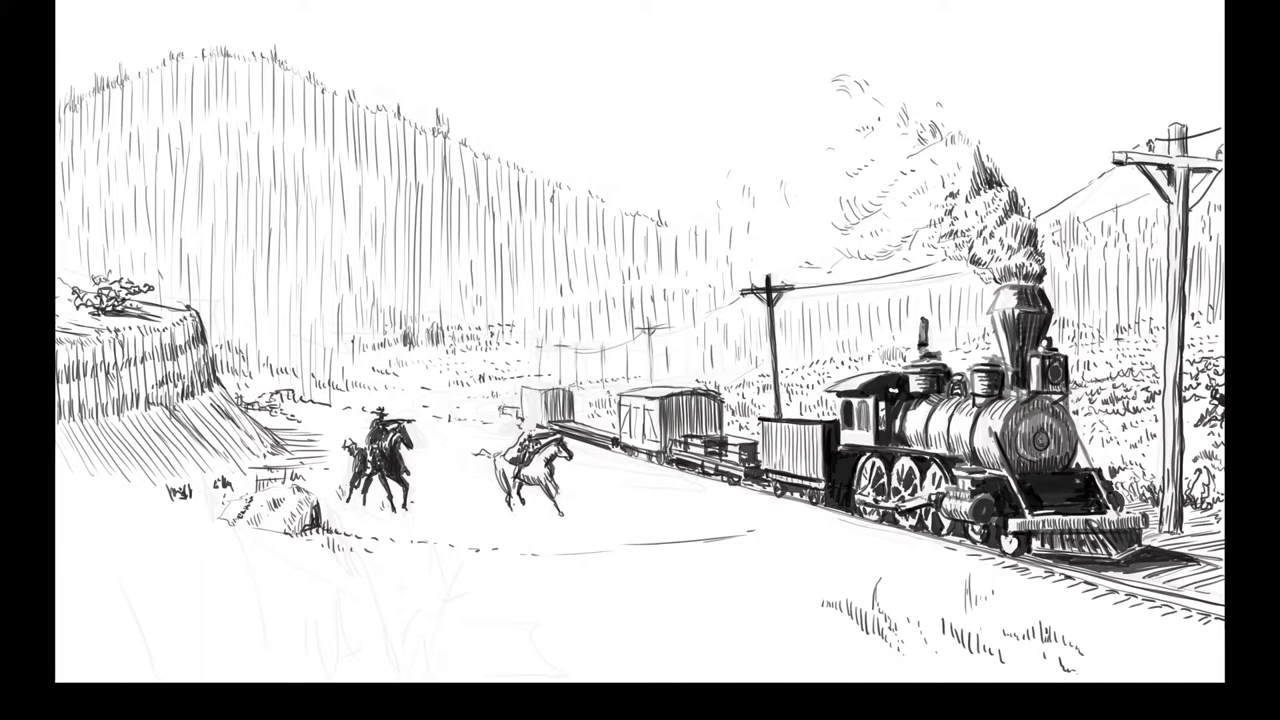
Step: Outline and shade the rock, and add grass tufts around the riders and telegraph pole
{"action": "left_click_drag", "start_coordinate": [248, 500], "coordinate": [318, 520]}
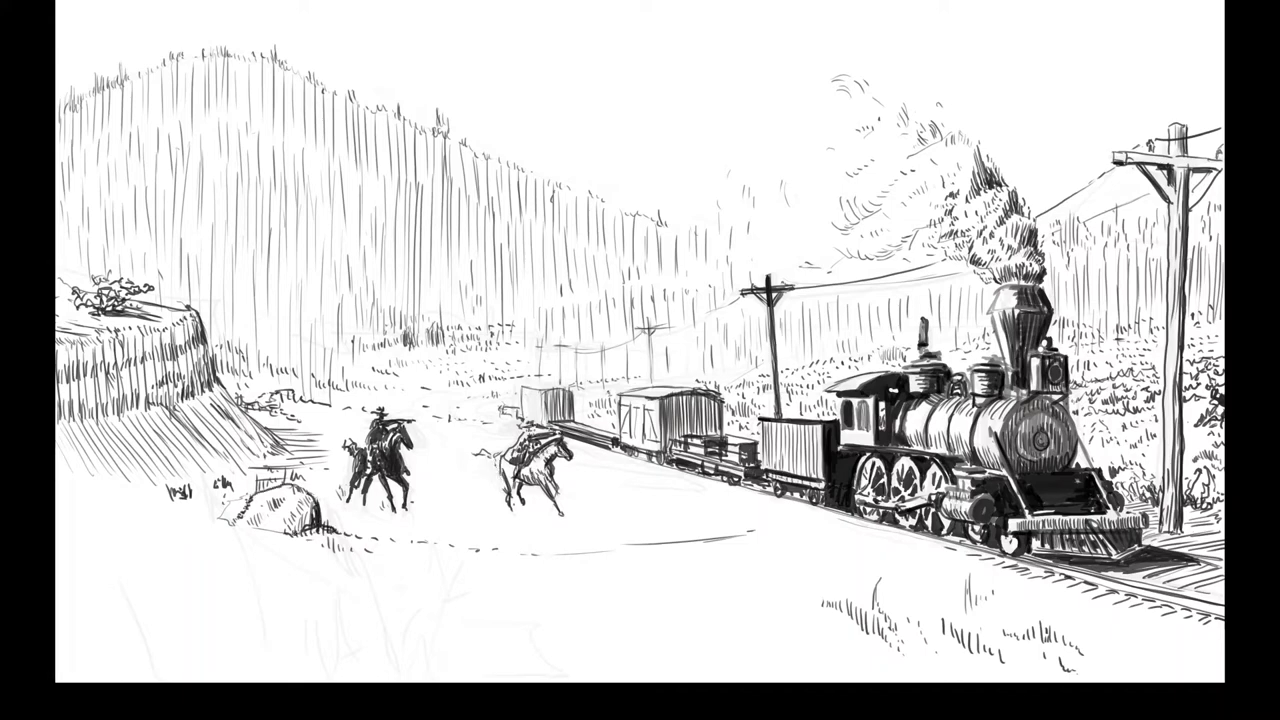
{"action": "mouse_move", "coordinate": [440, 400]}
{"action": "left_mouse_down"}
{"action": "mouse_move", "coordinate": [458, 428]}
{"action": "mouse_move", "coordinate": [496, 440]}
{"action": "mouse_move", "coordinate": [488, 484]}
{"action": "left_mouse_up"}
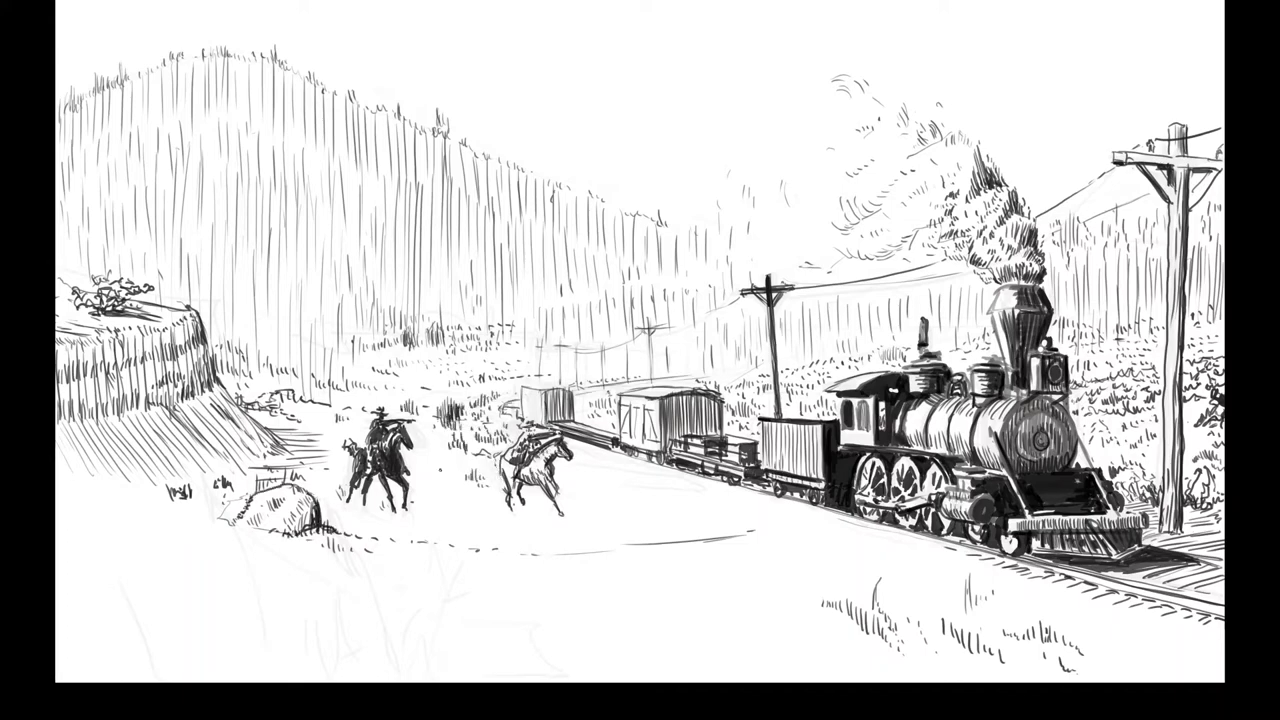
{"action": "left_click_drag", "start_coordinate": [572, 446], "coordinate": [592, 458]}
{"action": "left_click_drag", "start_coordinate": [486, 446], "coordinate": [500, 455]}
{"action": "mouse_move", "coordinate": [490, 395]}
{"action": "left_mouse_down"}
{"action": "mouse_move", "coordinate": [514, 416]}
{"action": "mouse_move", "coordinate": [586, 408]}
{"action": "left_mouse_up"}
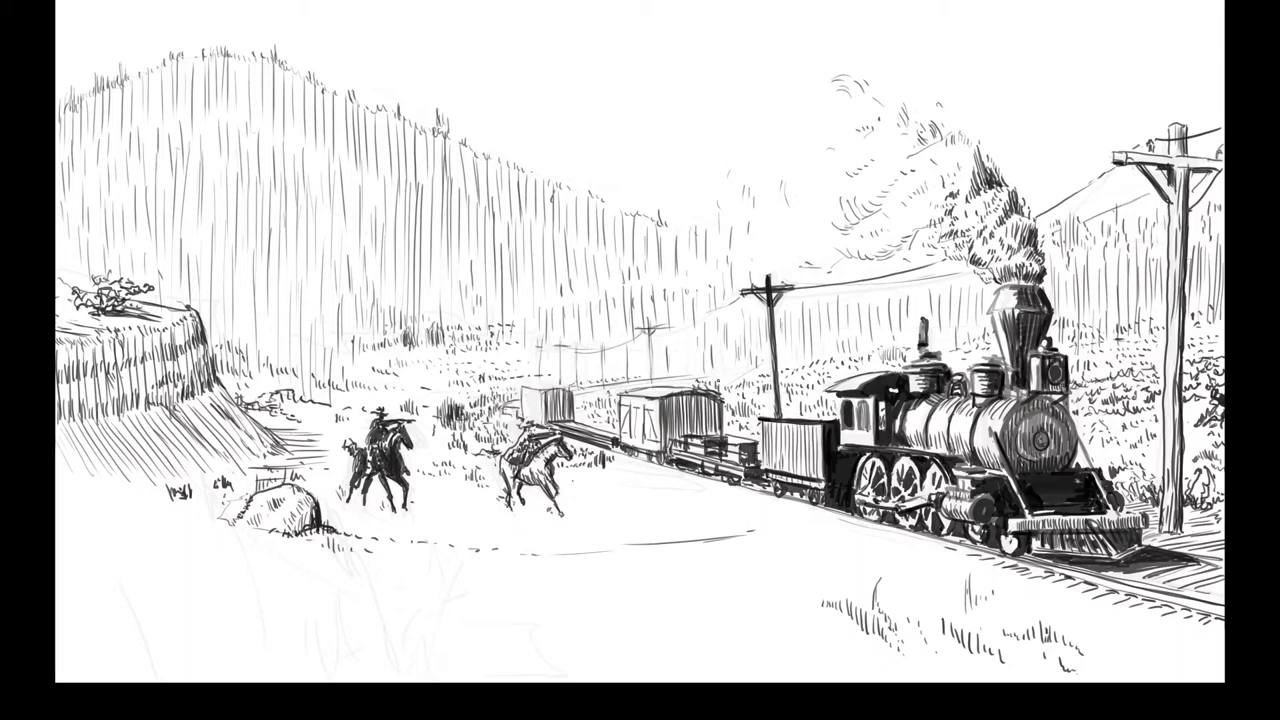
{"action": "left_click_drag", "start_coordinate": [724, 358], "coordinate": [728, 380]}
Step: Draw road lines near the riders and grass tufts beside the rock and track
{"action": "left_click_drag", "start_coordinate": [262, 446], "coordinate": [354, 424]}
{"action": "left_click_drag", "start_coordinate": [322, 536], "coordinate": [388, 546]}
{"action": "left_click_drag", "start_coordinate": [856, 606], "coordinate": [886, 596]}
{"action": "left_click_drag", "start_coordinate": [752, 520], "coordinate": [806, 500]}
{"action": "left_click_drag", "start_coordinate": [816, 540], "coordinate": [858, 512]}
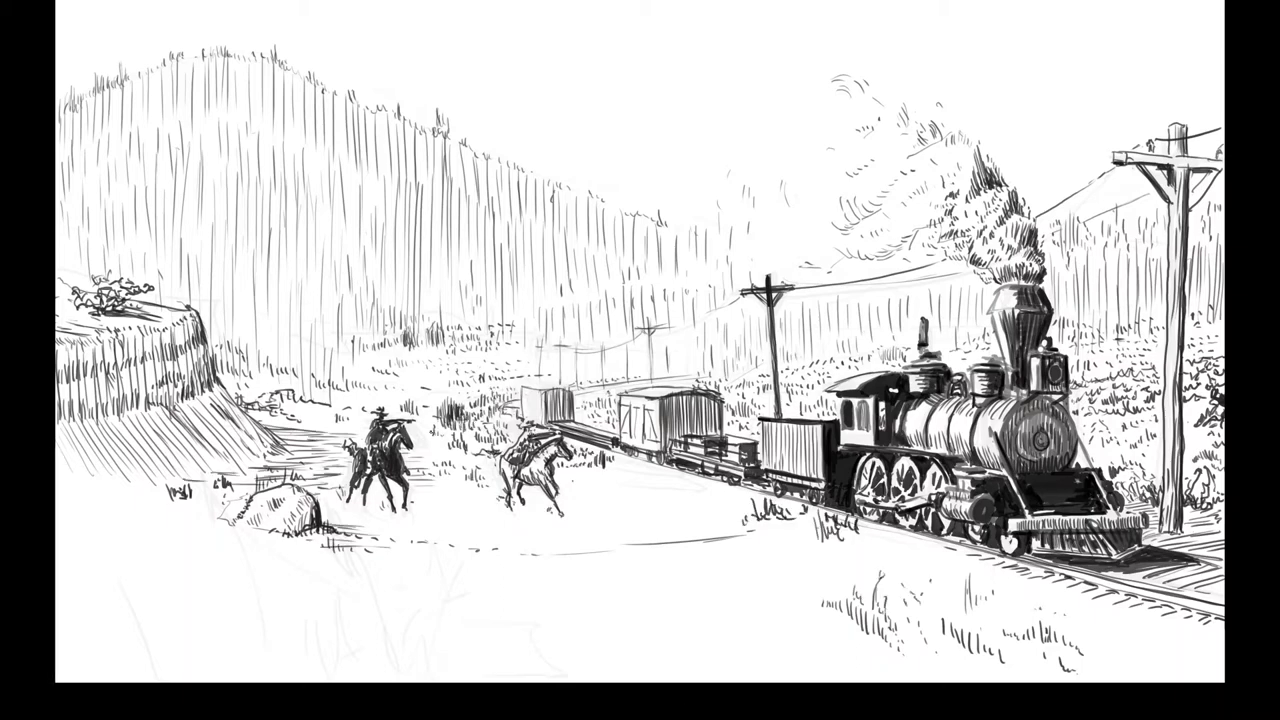
Step: Shade the ground at the cliff base and darken the cliff slope hatching
{"action": "left_click_drag", "start_coordinate": [200, 360], "coordinate": [270, 444]}
{"action": "left_click_drag", "start_coordinate": [158, 420], "coordinate": [200, 488]}
{"action": "mouse_move", "coordinate": [86, 346]}
{"action": "left_mouse_down"}
{"action": "mouse_move", "coordinate": [108, 416]}
{"action": "mouse_move", "coordinate": [180, 500]}
{"action": "left_mouse_up"}
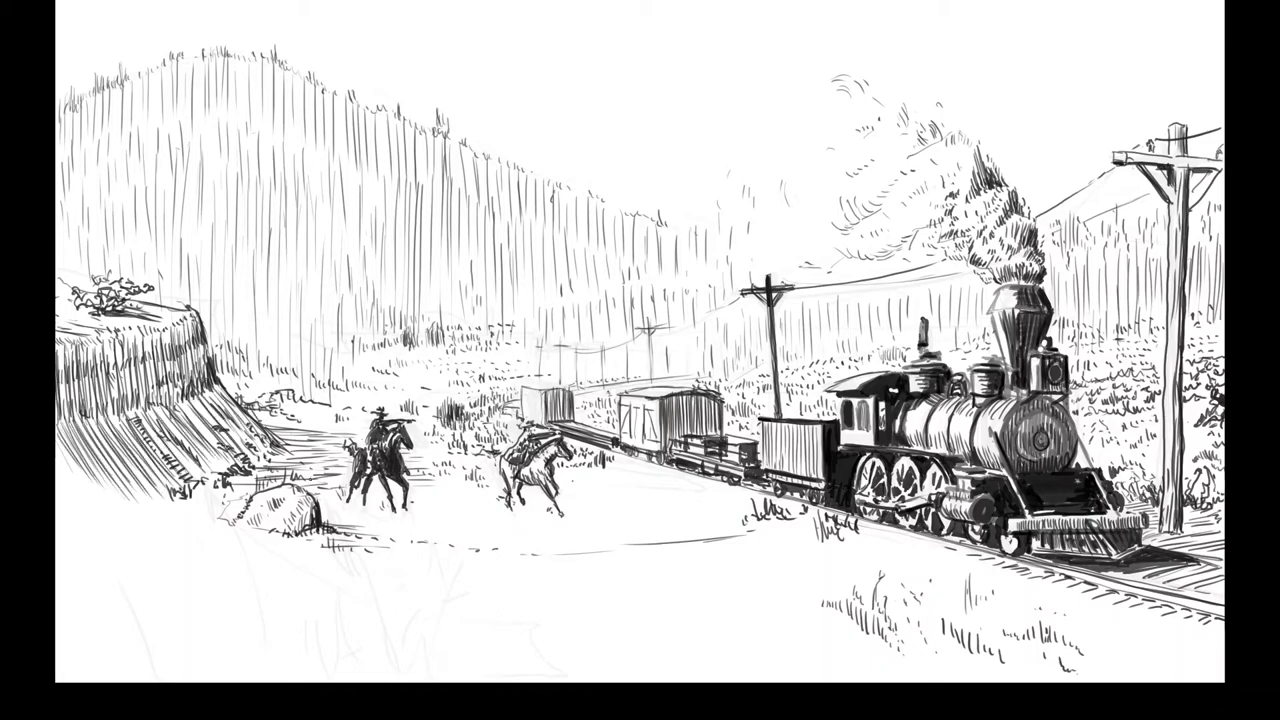
Step: Detail the right pole's crossbar and add three small distant telegraph poles along the track
{"action": "left_click_drag", "start_coordinate": [1134, 154], "coordinate": [1190, 170]}
{"action": "left_click_drag", "start_coordinate": [628, 346], "coordinate": [628, 378]}
{"action": "mouse_move", "coordinate": [668, 344]}
{"action": "left_mouse_down"}
{"action": "mouse_move", "coordinate": [668, 374]}
{"action": "mouse_move", "coordinate": [695, 372]}
{"action": "left_mouse_up"}
{"action": "left_click_drag", "start_coordinate": [722, 346], "coordinate": [722, 370]}
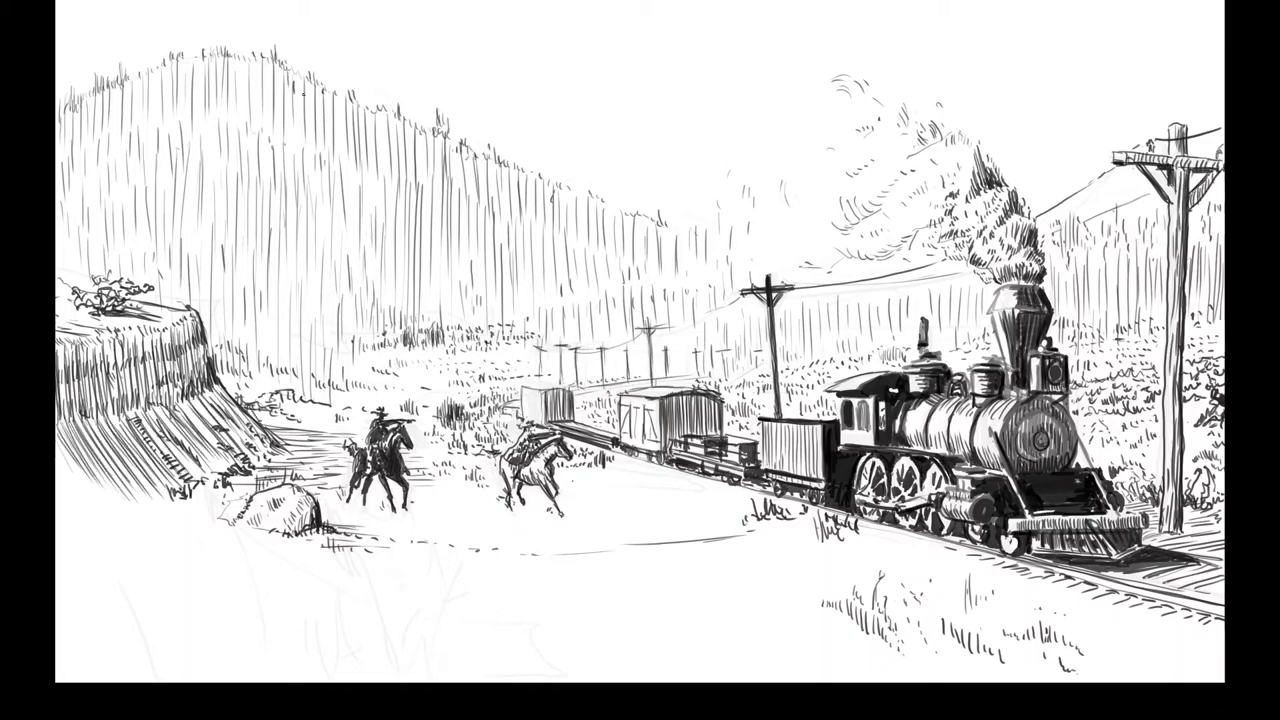
Step: Scribble tall grass, weeds and a dense ground line at lower left, plus road shadows beside the horses
{"action": "left_click_drag", "start_coordinate": [100, 670], "coordinate": [90, 420]}
{"action": "mouse_move", "coordinate": [150, 680]}
{"action": "left_mouse_down"}
{"action": "mouse_move", "coordinate": [360, 555]}
{"action": "mouse_move", "coordinate": [470, 565]}
{"action": "left_mouse_up"}
{"action": "left_click_drag", "start_coordinate": [60, 684], "coordinate": [150, 550]}
{"action": "mouse_move", "coordinate": [60, 665]}
{"action": "left_mouse_down"}
{"action": "mouse_move", "coordinate": [470, 650]}
{"action": "mouse_move", "coordinate": [430, 670]}
{"action": "mouse_move", "coordinate": [140, 560]}
{"action": "left_mouse_up"}
{"action": "left_click_drag", "start_coordinate": [470, 650], "coordinate": [580, 605]}
{"action": "mouse_move", "coordinate": [400, 514]}
{"action": "left_mouse_down"}
{"action": "mouse_move", "coordinate": [828, 510]}
{"action": "mouse_move", "coordinate": [980, 560]}
{"action": "left_mouse_up"}
Step: Add ground strokes along the track, shadow lines on the road, and grass blades at lower left
{"action": "left_click_drag", "start_coordinate": [1130, 580], "coordinate": [1196, 570]}
{"action": "left_click_drag", "start_coordinate": [410, 512], "coordinate": [456, 504]}
{"action": "left_click_drag", "start_coordinate": [450, 680], "coordinate": [525, 578]}
{"action": "left_click_drag", "start_coordinate": [270, 684], "coordinate": [340, 555]}
{"action": "left_click_drag", "start_coordinate": [110, 620], "coordinate": [250, 520]}
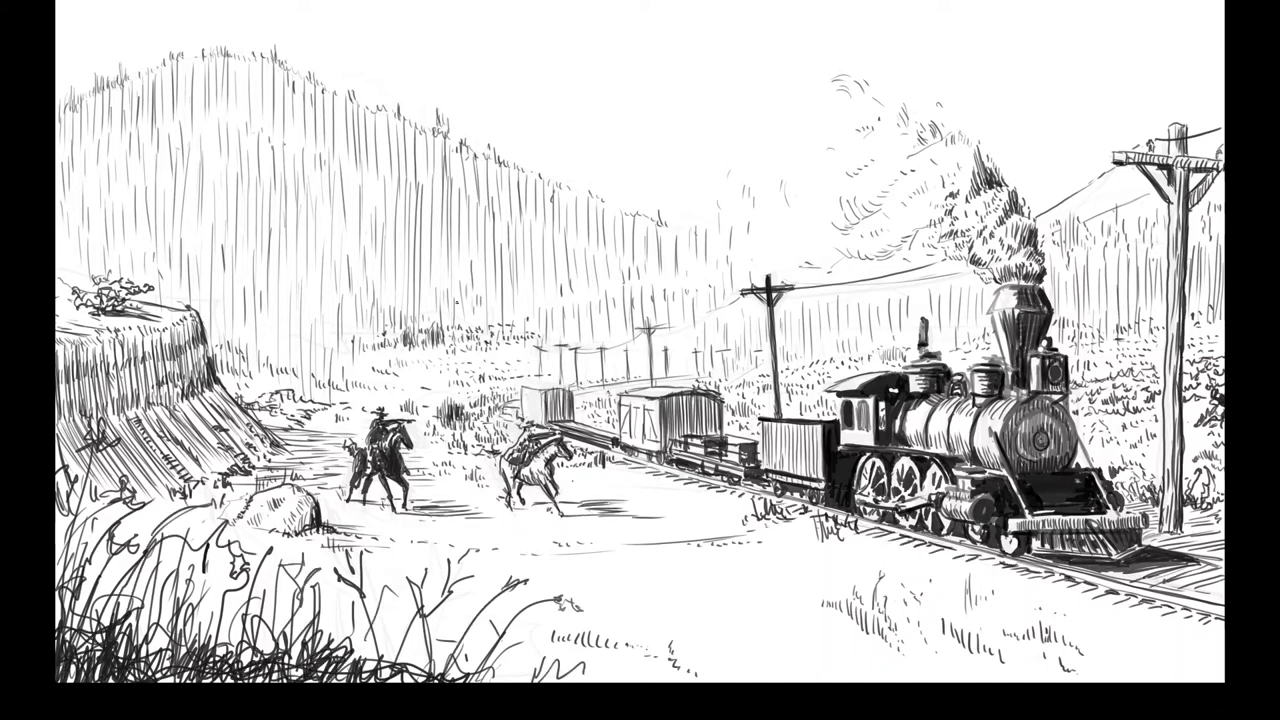
Step: Hatch the mid-background grass, mesa edge, hill and road, and add more lower-left grass
{"action": "left_click_drag", "start_coordinate": [278, 346], "coordinate": [284, 322]}
{"action": "left_click_drag", "start_coordinate": [455, 328], "coordinate": [458, 302]}
{"action": "left_click_drag", "start_coordinate": [462, 354], "coordinate": [502, 344]}
{"action": "left_click_drag", "start_coordinate": [251, 336], "coordinate": [251, 297]}
{"action": "left_click_drag", "start_coordinate": [118, 224], "coordinate": [118, 180]}
{"action": "left_click_drag", "start_coordinate": [217, 334], "coordinate": [257, 352]}
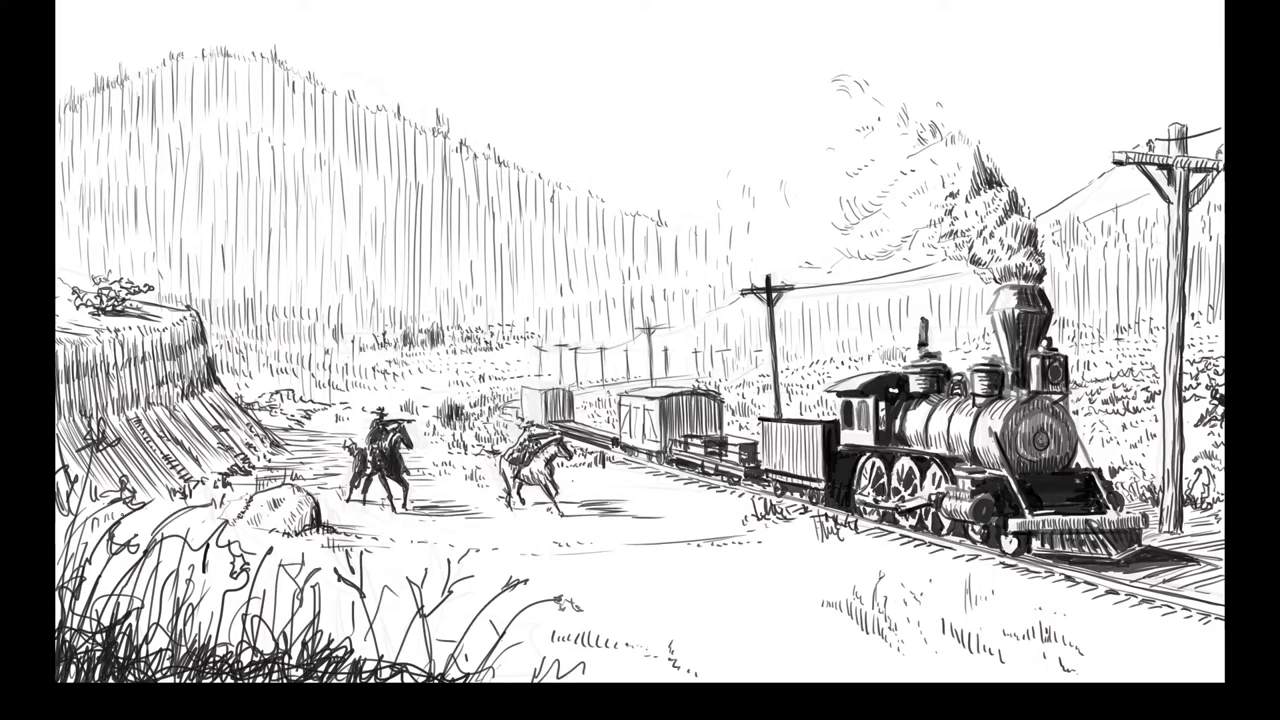
{"action": "left_click_drag", "start_coordinate": [57, 550], "coordinate": [57, 517]}
{"action": "left_click_drag", "start_coordinate": [200, 503], "coordinate": [234, 478]}
Step: Darken the locomotive's smokebox front with hatching strokes
{"action": "left_click_drag", "start_coordinate": [1040, 412], "coordinate": [1058, 442]}
{"action": "left_click_drag", "start_coordinate": [1066, 398], "coordinate": [1076, 456]}
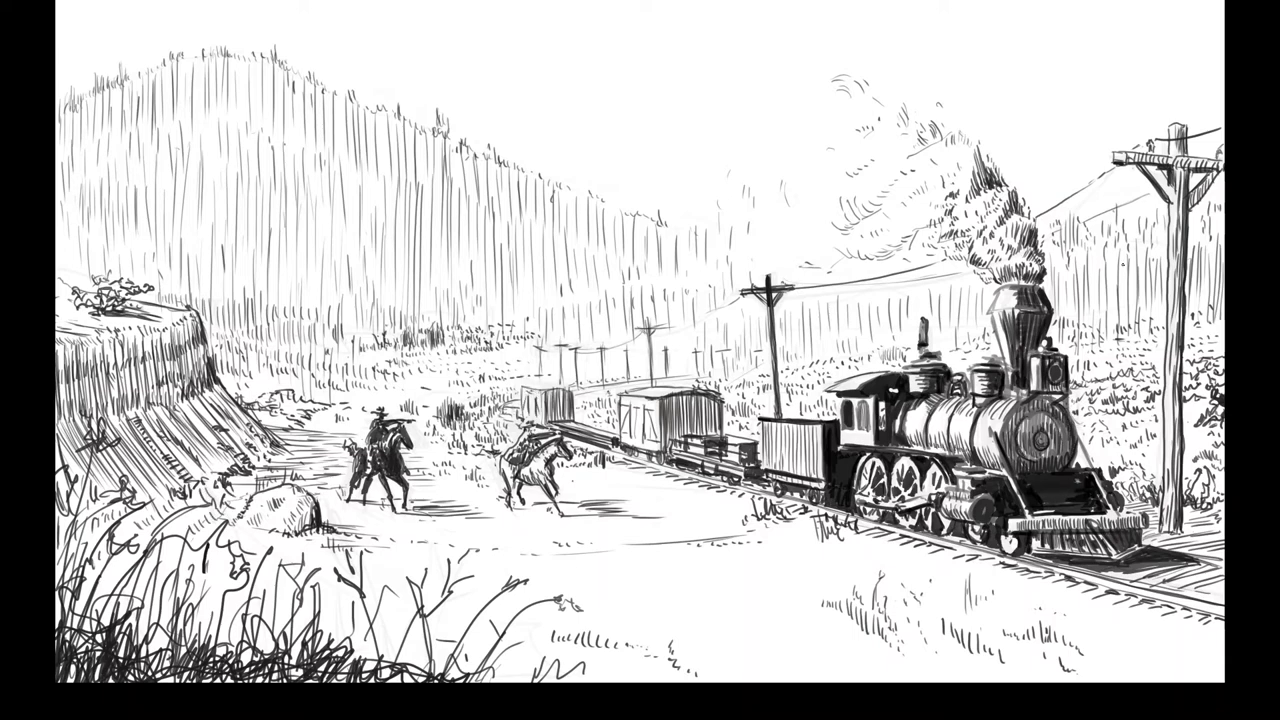
{"action": "mouse_move", "coordinate": [1012, 408]}
{"action": "left_mouse_down"}
{"action": "mouse_move", "coordinate": [1014, 456]}
{"action": "mouse_move", "coordinate": [1060, 466]}
{"action": "left_mouse_up"}
{"action": "left_click_drag", "start_coordinate": [1016, 430], "coordinate": [1022, 470]}
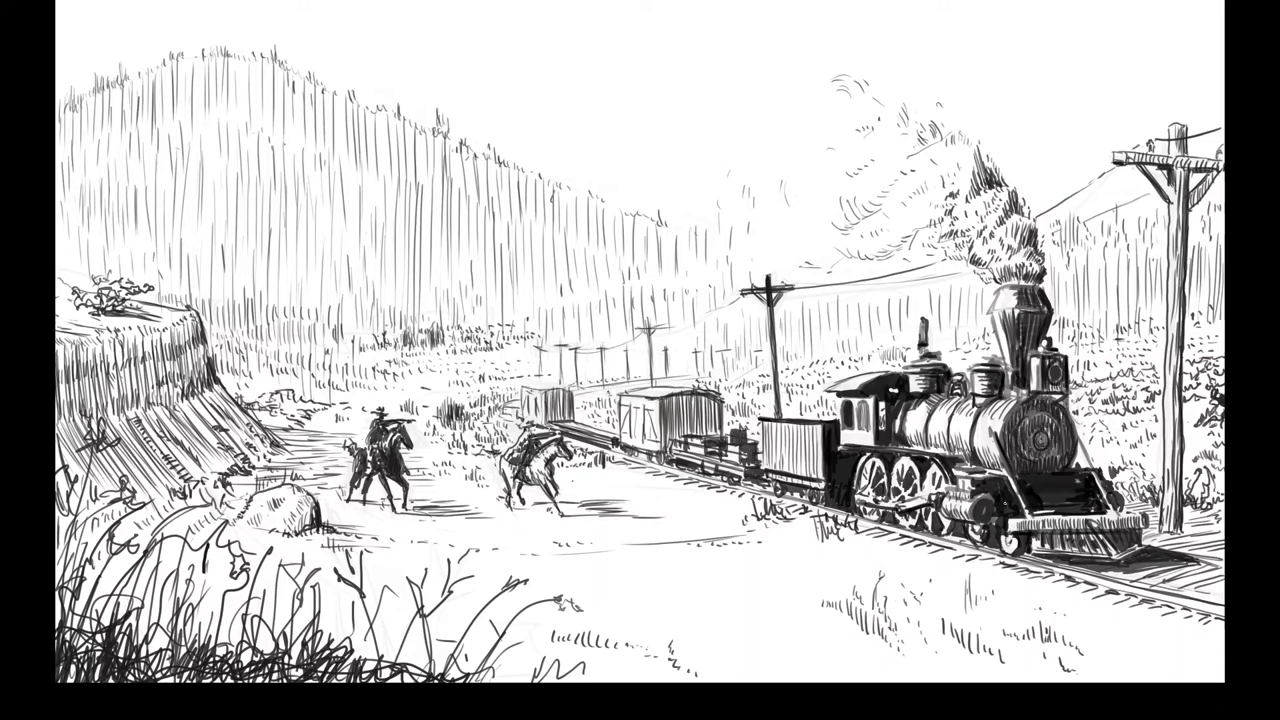